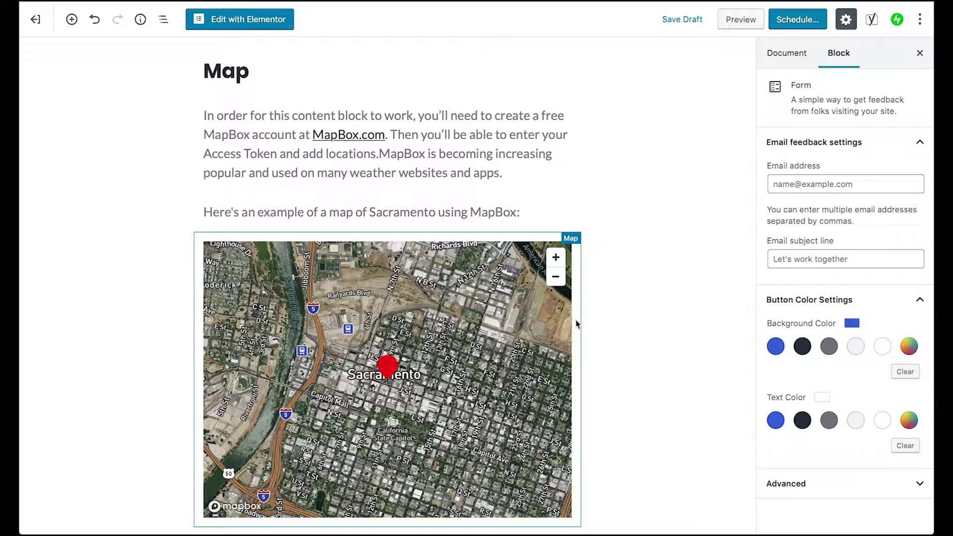
# Step: Select the Sacramento example map block and its red marker below the MapBox intro paragraph
pyautogui.scroll(-2, 576, 323)
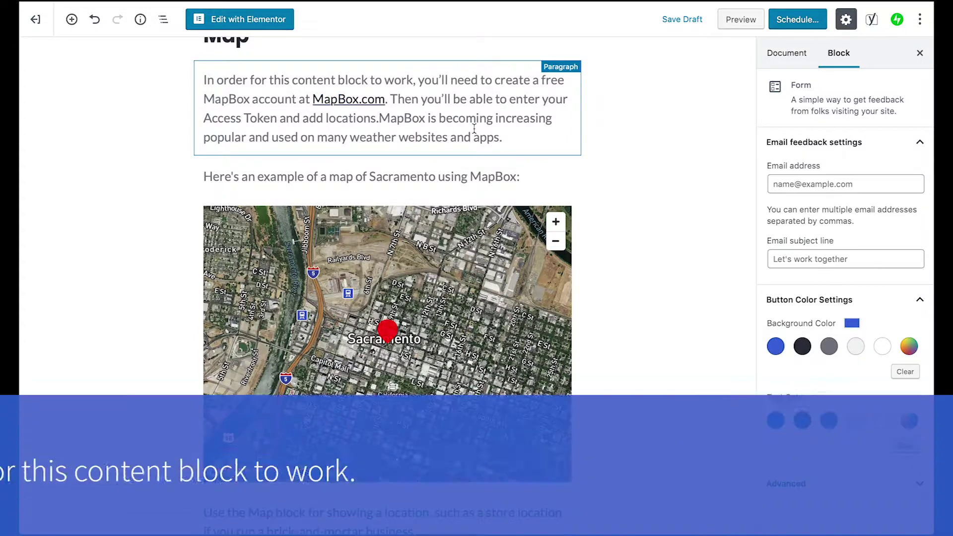
pyautogui.click(381, 117)
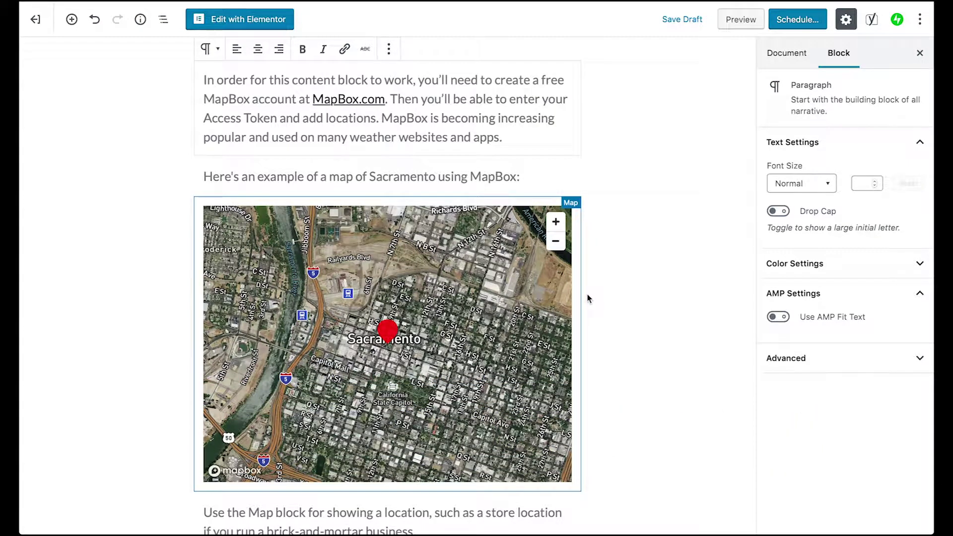
pyautogui.click(591, 299)
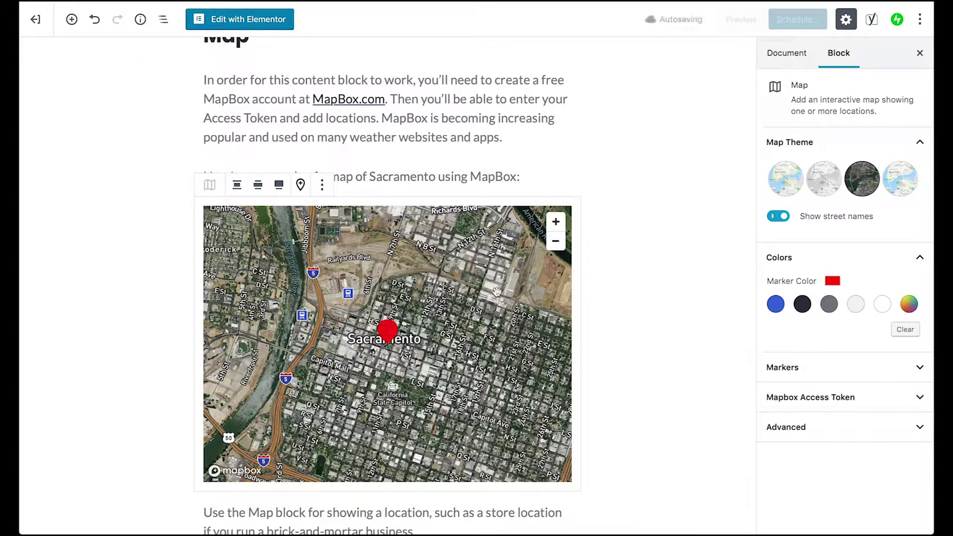
pyautogui.click(388, 329)
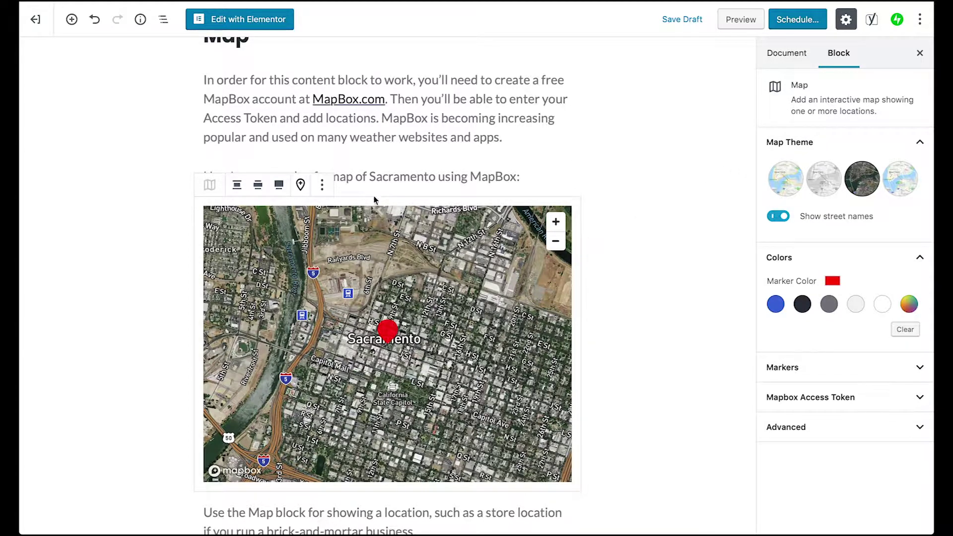
# Step: Zoom the Sacramento map out slightly and place the insertion point above it
pyautogui.scroll(-1, 361, 469)
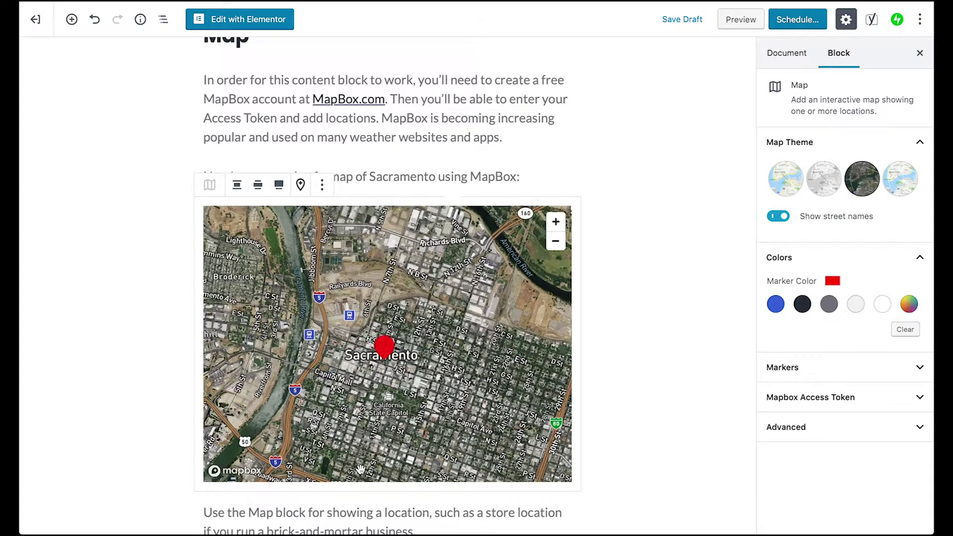
pyautogui.scroll(-1, 360, 469)
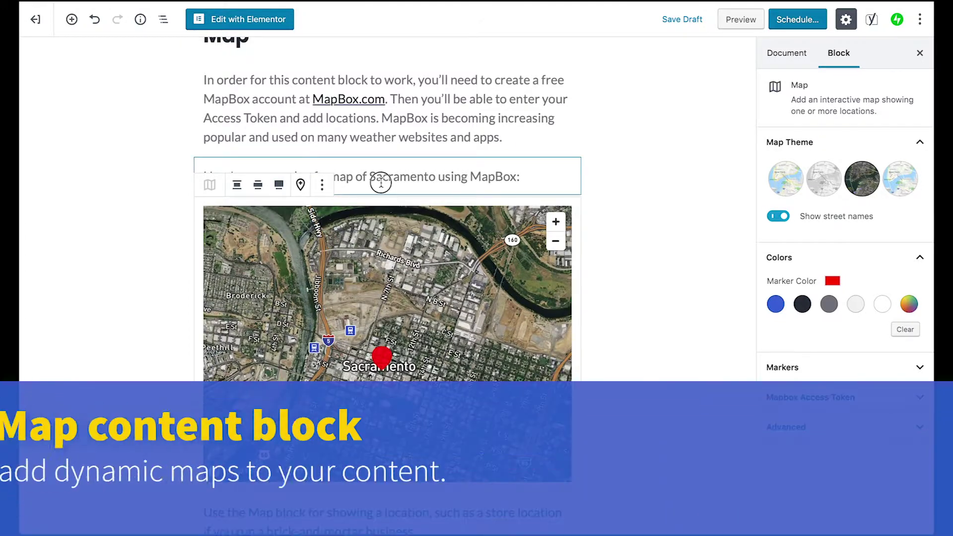
pyautogui.click(381, 182)
# Step: Insert a Jetpack Map block above the Sacramento map from the Jetpack block category
pyautogui.click(387, 196)
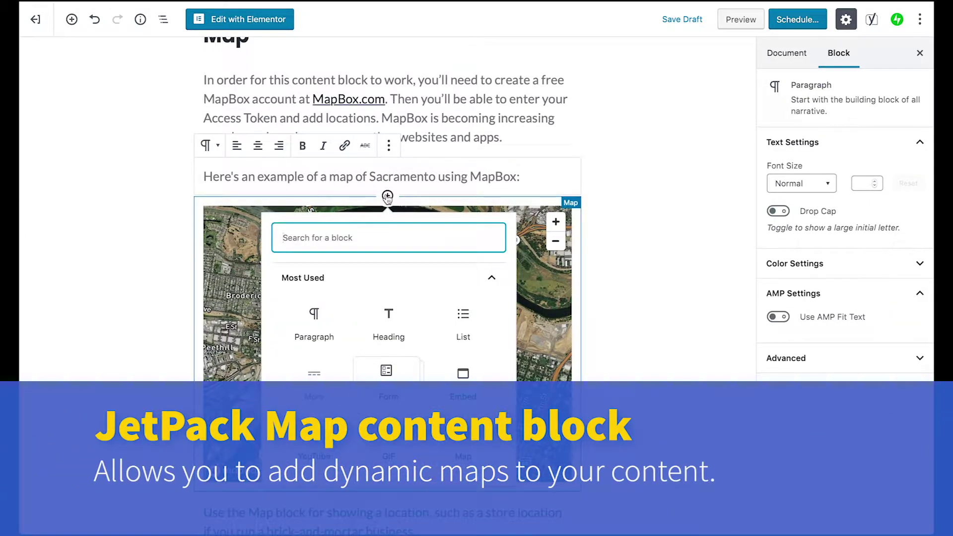
pyautogui.click(491, 278)
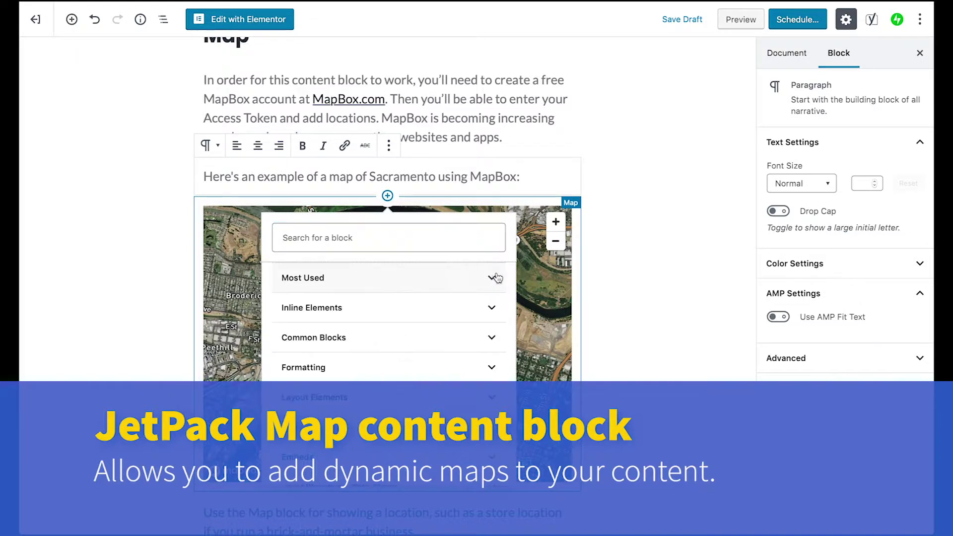
pyautogui.scroll(-2, 415, 309)
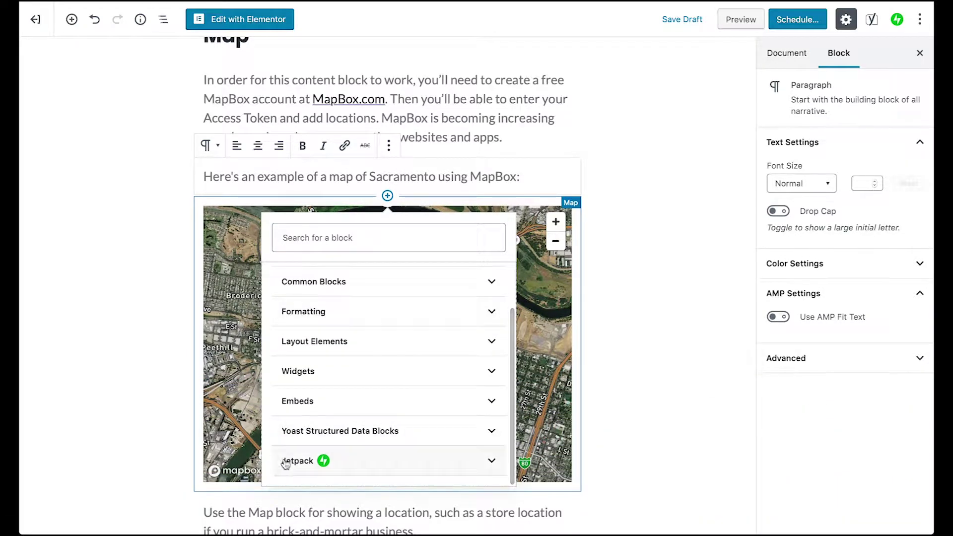
pyautogui.click(492, 464)
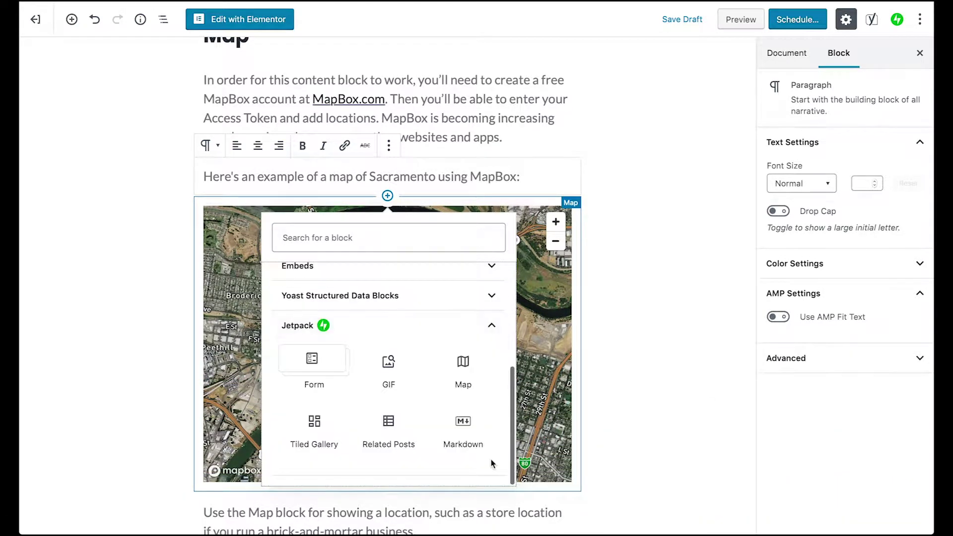
pyautogui.click(462, 362)
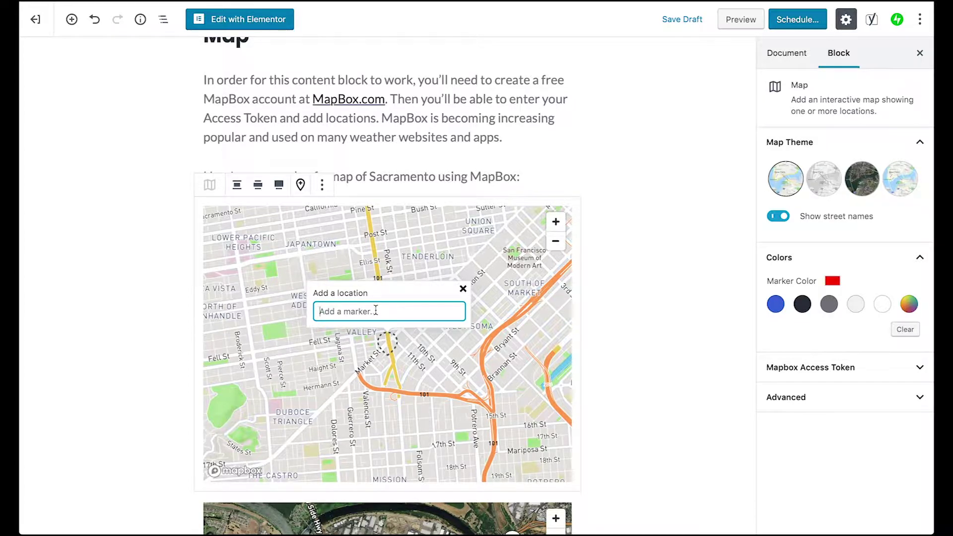
# Step: Place a marker at Depoe Bay Coffee Co. in Auburn and colour it blue
pyautogui.write('Depoe ')
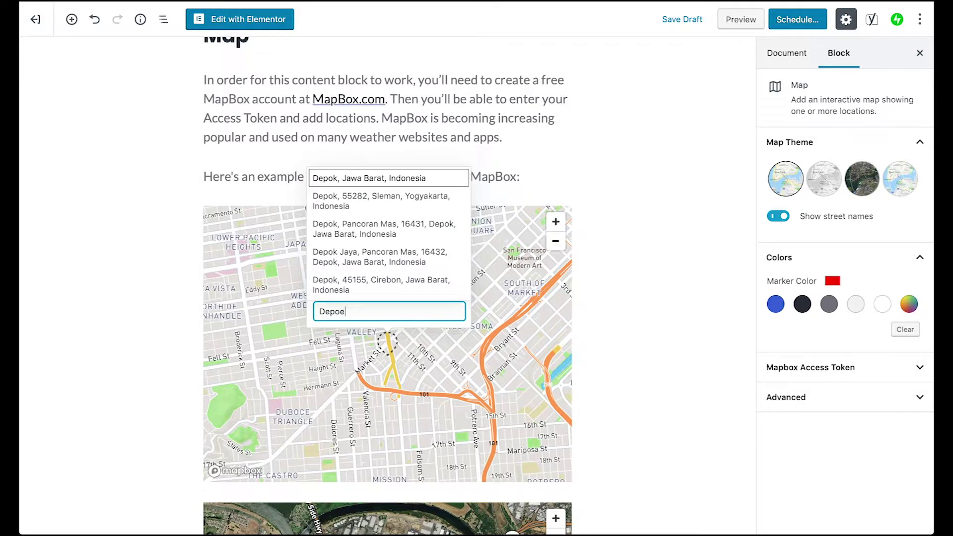
pyautogui.write('Bay ')
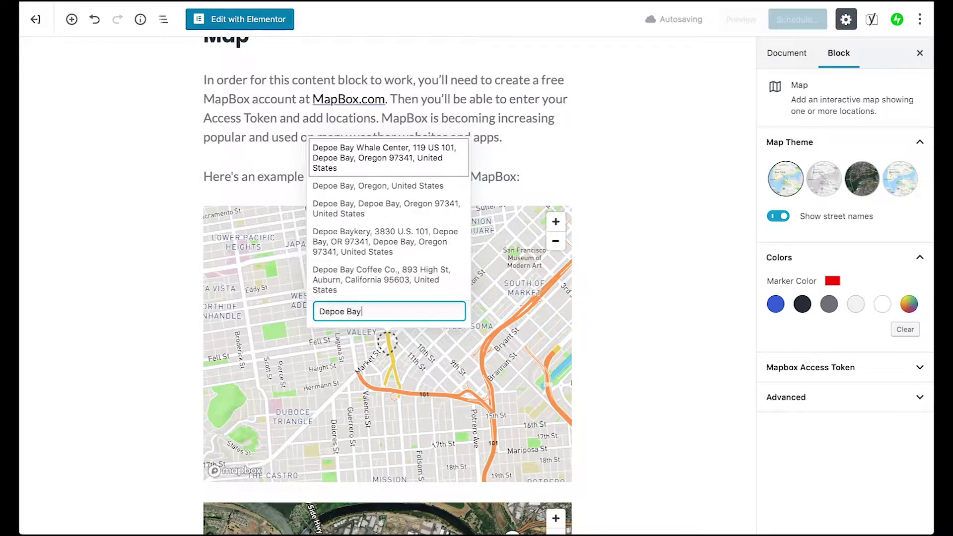
pyautogui.write('Coffee')
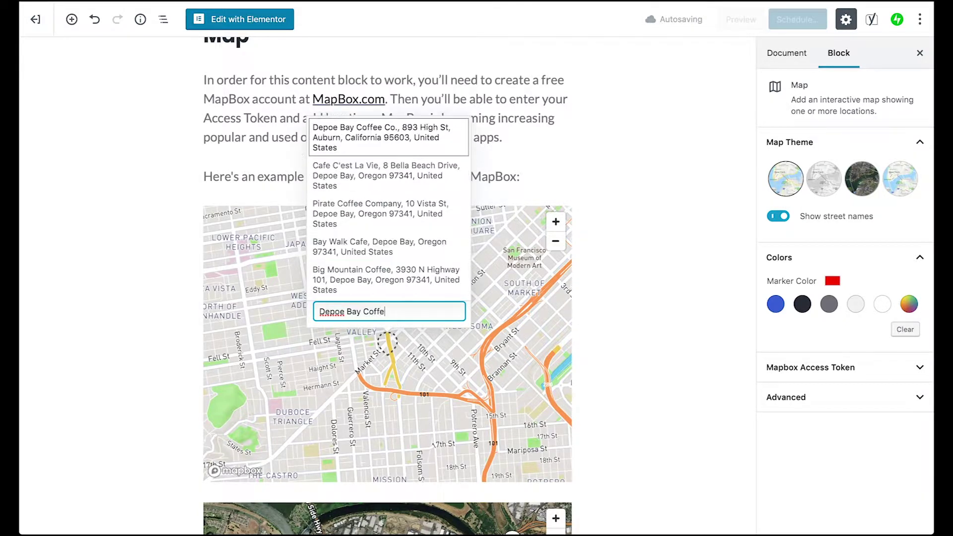
pyautogui.click(366, 133)
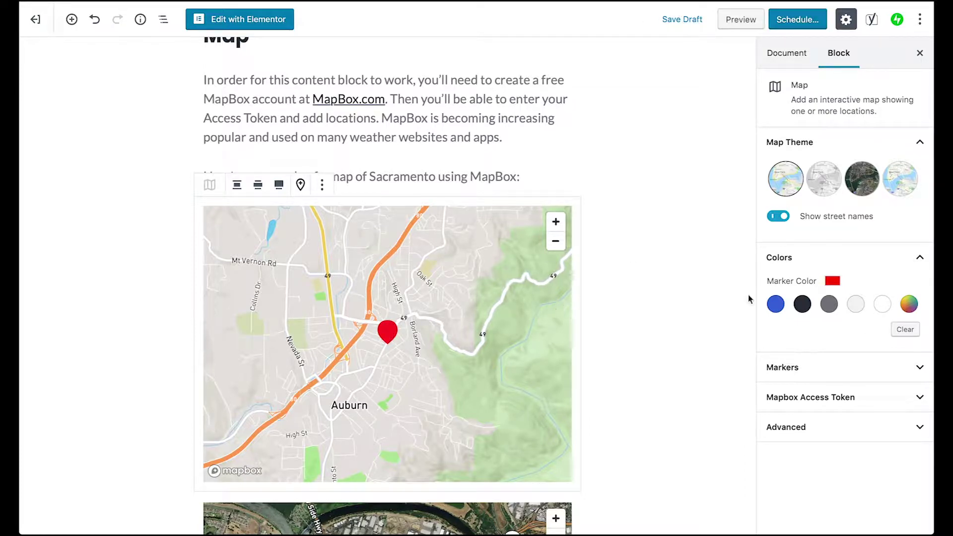
pyautogui.click(773, 308)
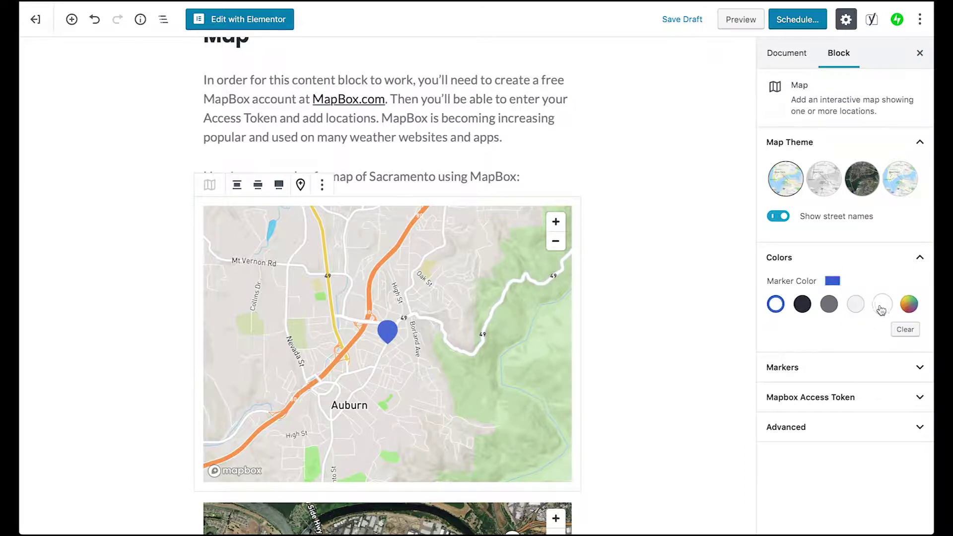
# Step: Try custom green and blue marker colours, then reset the marker to default red
pyautogui.click(909, 305)
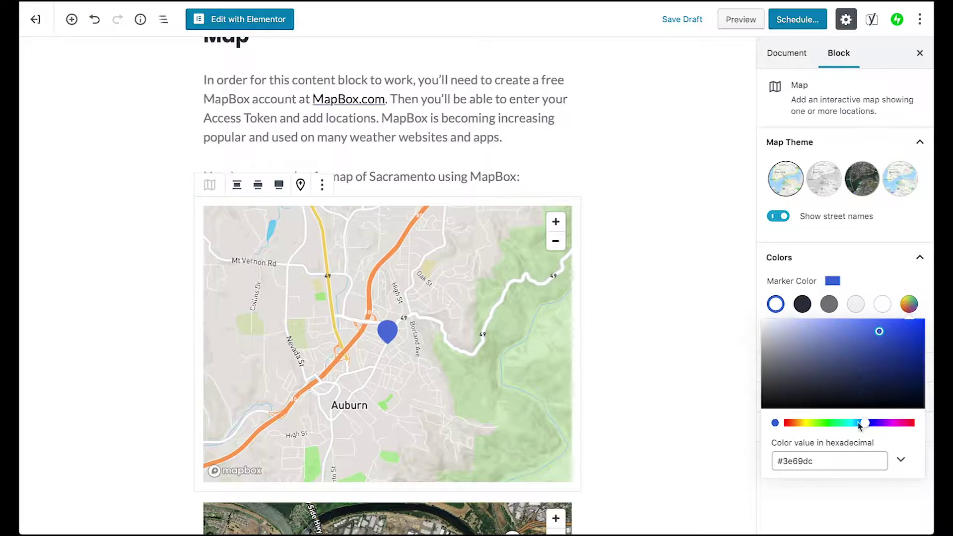
pyautogui.moveTo(865, 425); pyautogui.dragTo(820, 425)
pyautogui.click(804, 359)
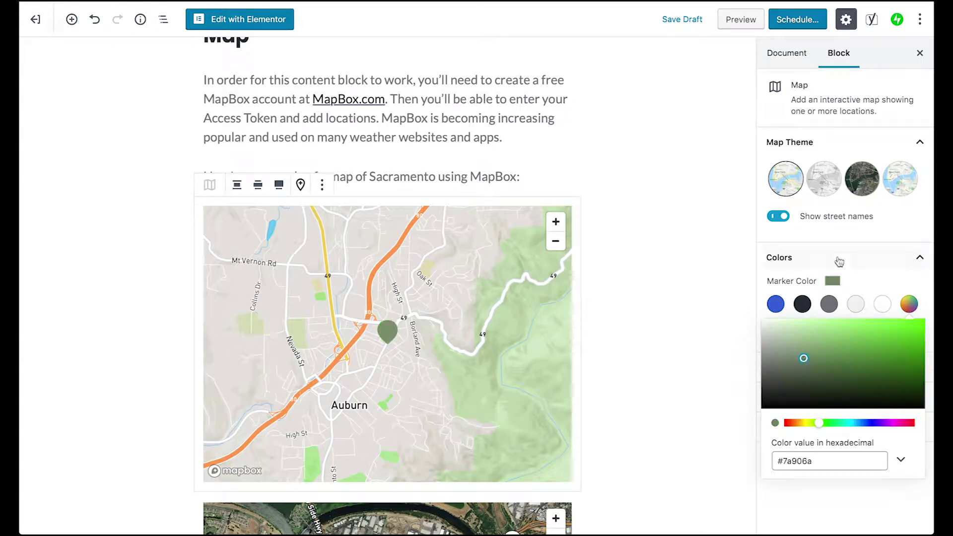
pyautogui.click(776, 304)
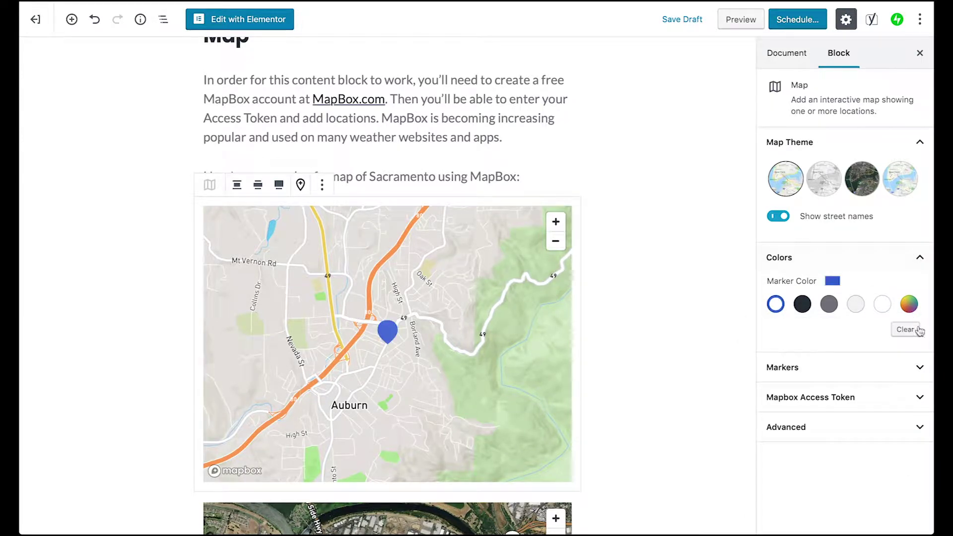
pyautogui.click(908, 330)
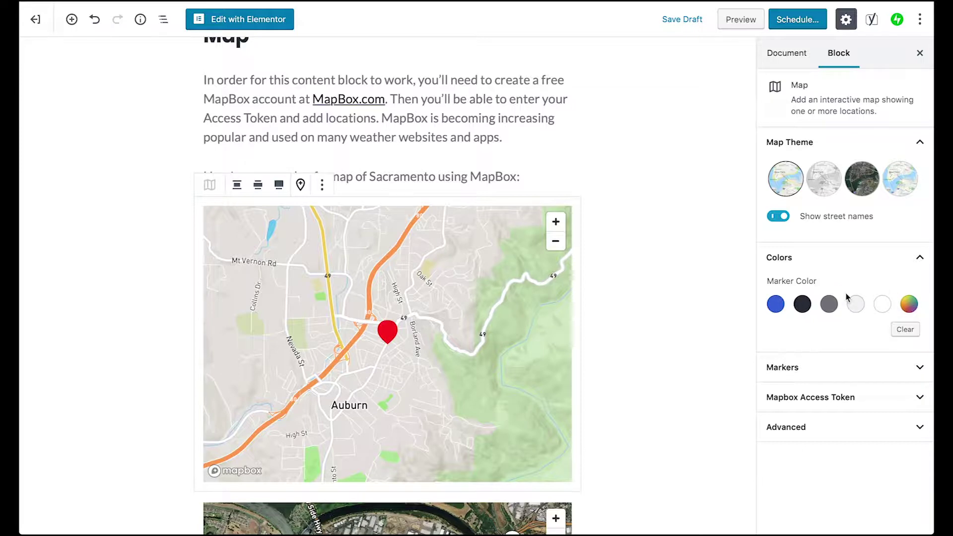
# Step: Show the Depoe Bay Coffee Co. marker's title and caption, then generate a post preview
pyautogui.click(923, 368)
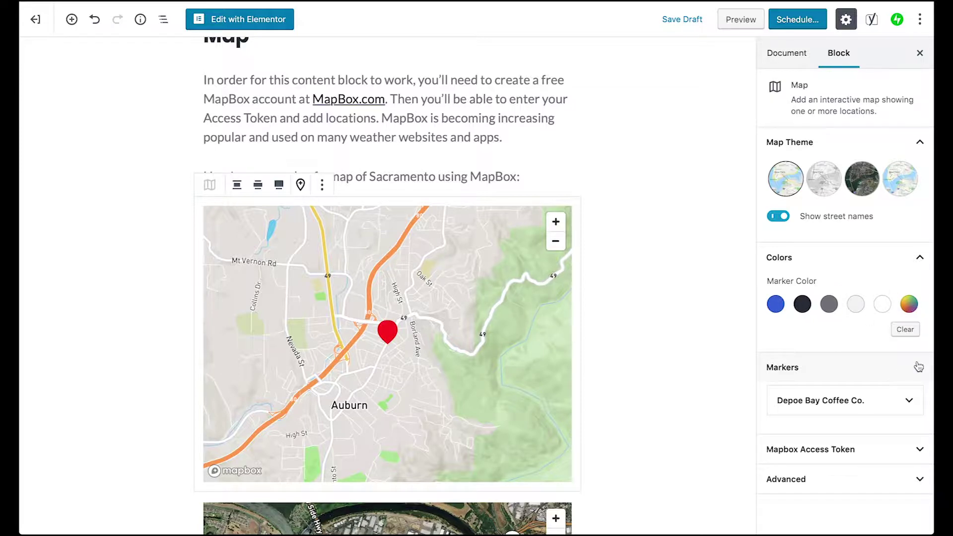
pyautogui.click(911, 400)
pyautogui.scroll(-2, 911, 400)
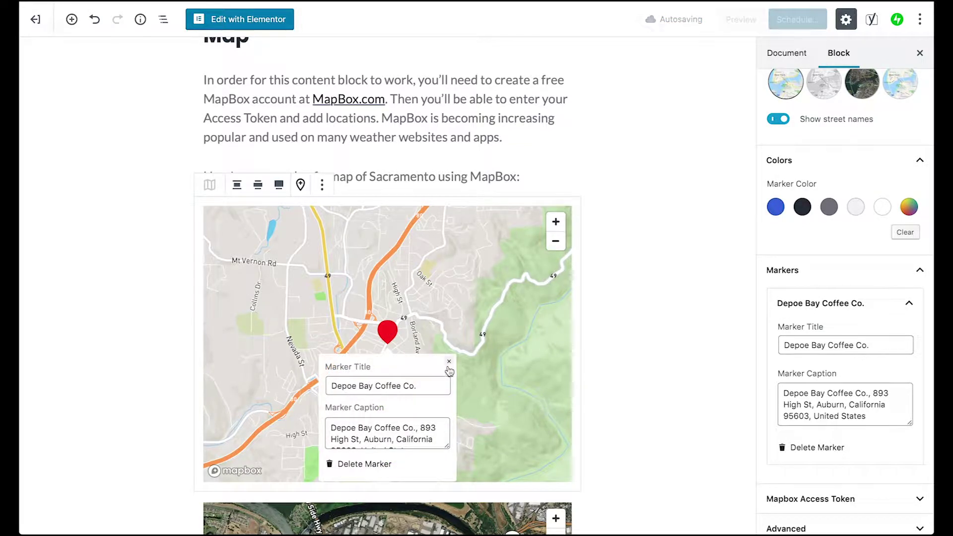
pyautogui.click(655, 270)
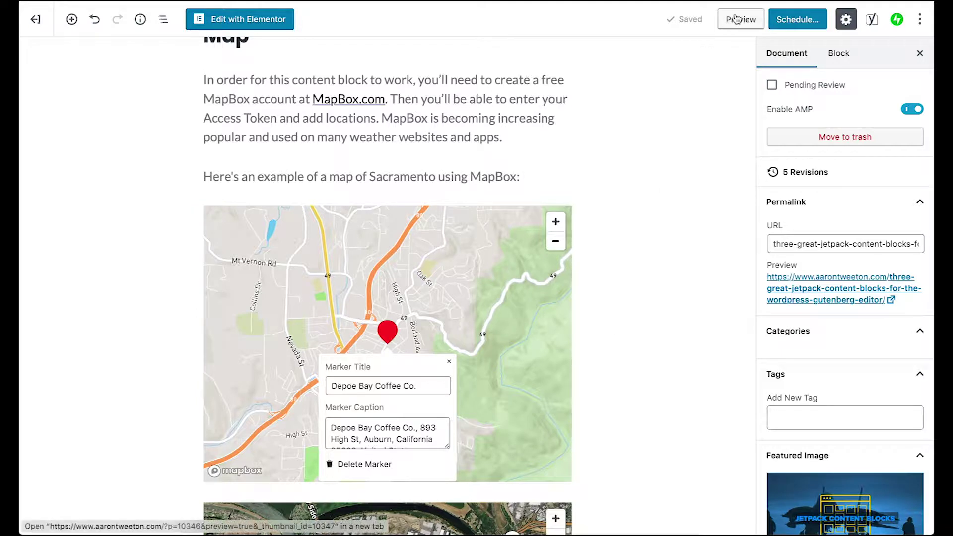
pyautogui.click(735, 19)
# Step: In the post preview, open the Depoe Bay Coffee Co. address popup, then return to the editor
pyautogui.click(593, 13)
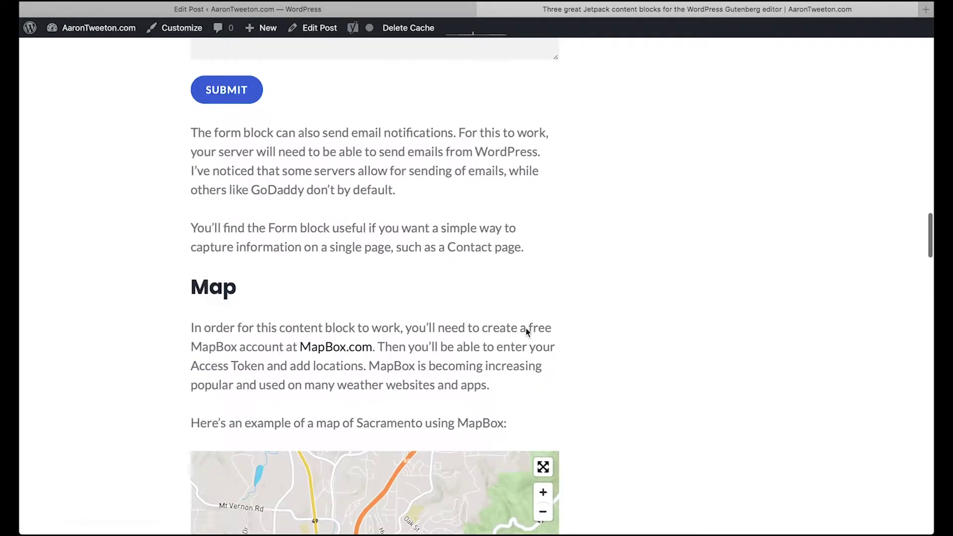
pyautogui.scroll(-5, 526, 329)
pyautogui.scroll(-1, 612, 387)
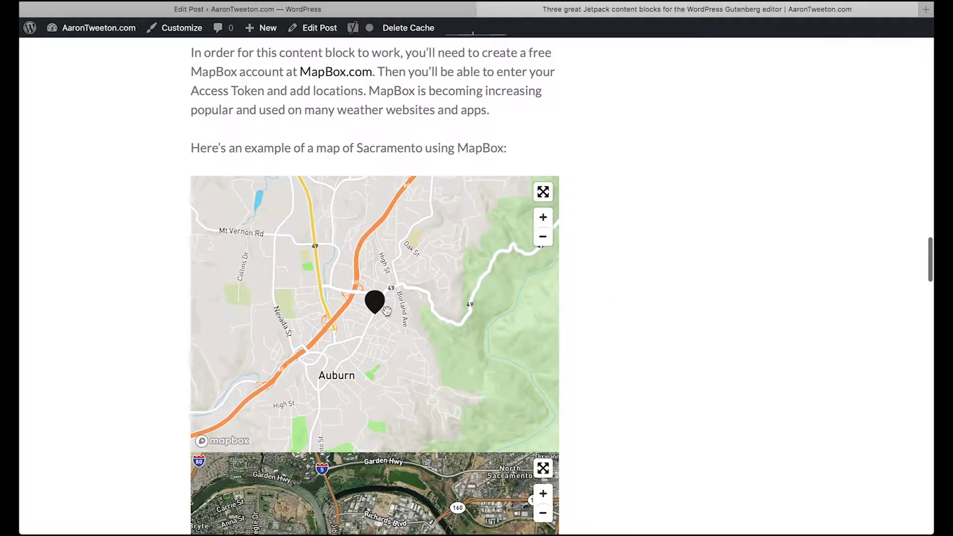
pyautogui.click(375, 301)
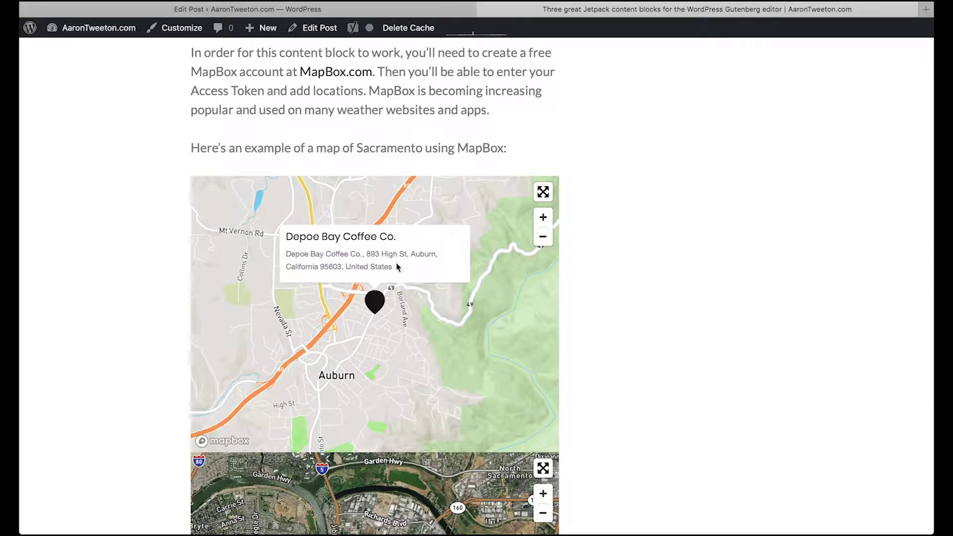
pyautogui.click(380, 9)
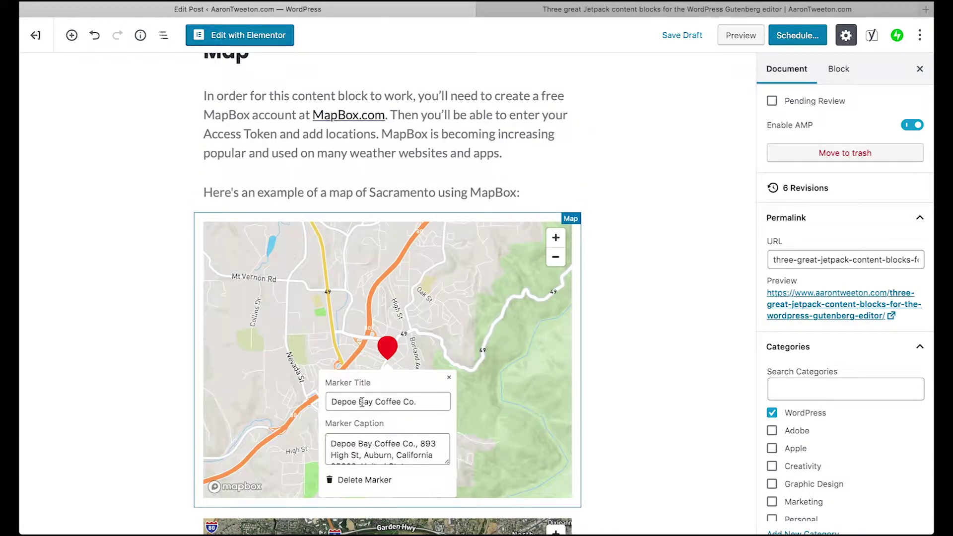
# Step: Replace the marker caption with 'Greatest coffee in the world!'
pyautogui.scroll(-1, 366, 405)
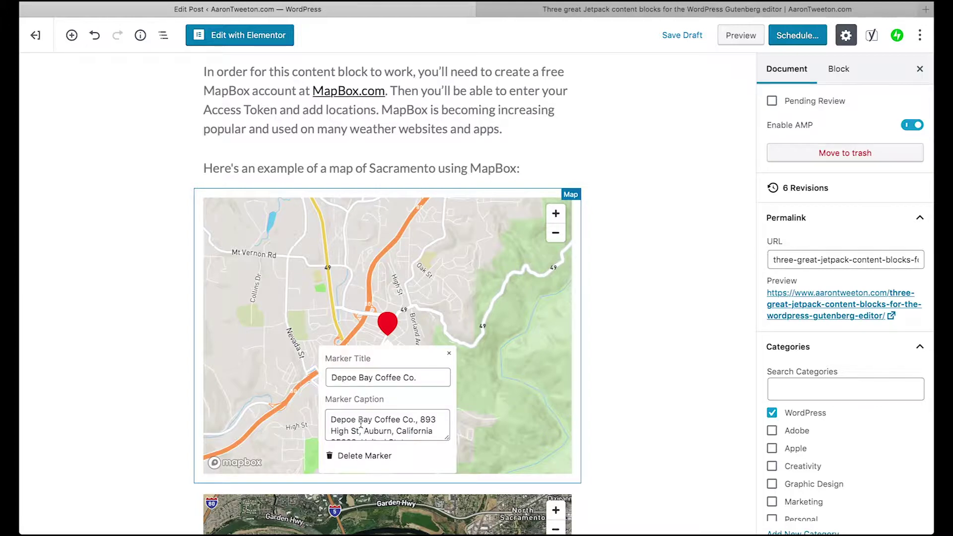
pyautogui.moveTo(347, 419)
pyautogui.mouseDown()
pyautogui.moveTo(422, 427)
pyautogui.moveTo(387, 440)
pyautogui.mouseUp()
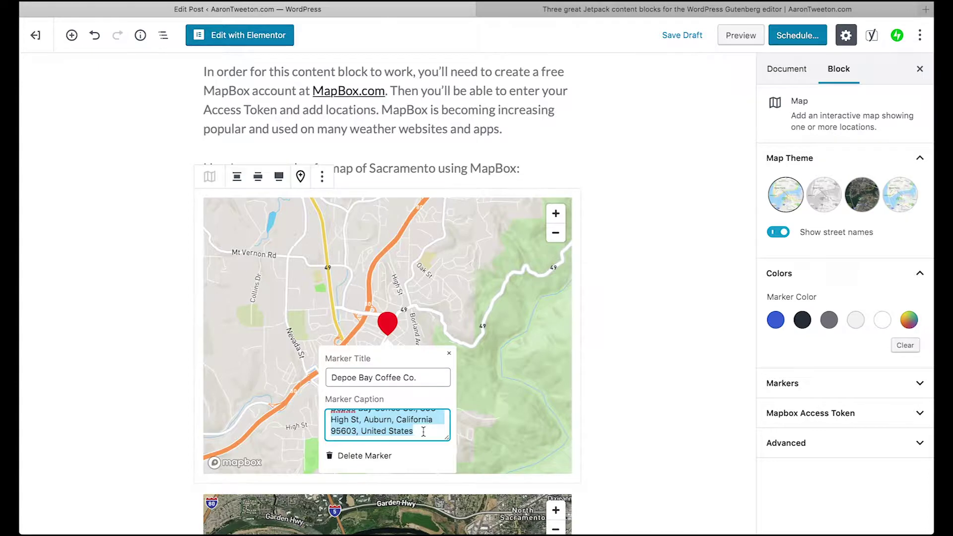
pyautogui.write('Greatest ')
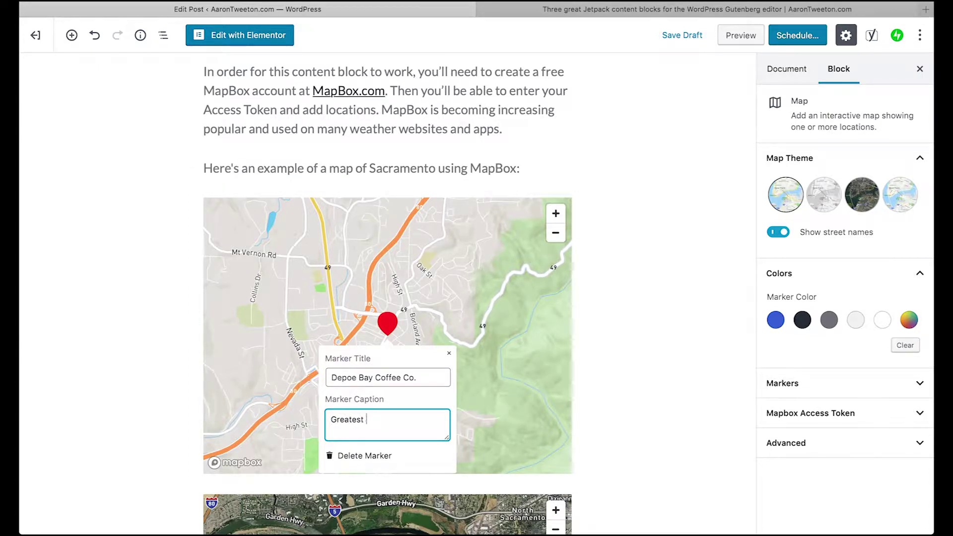
pyautogui.write('coffee in the wor')
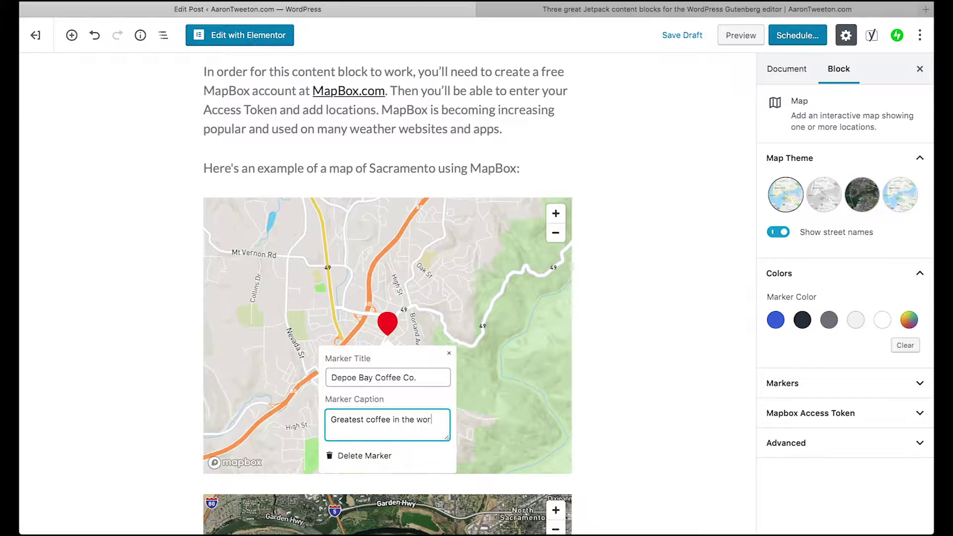
pyautogui.write('ld!')
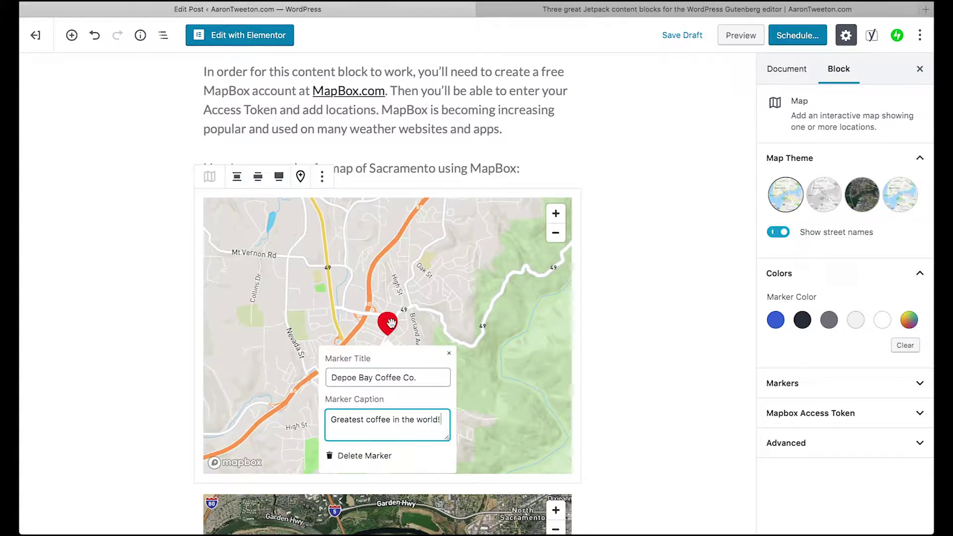
# Step: Check the preview again, then make the map marker blue in the editor
pyautogui.click(539, 10)
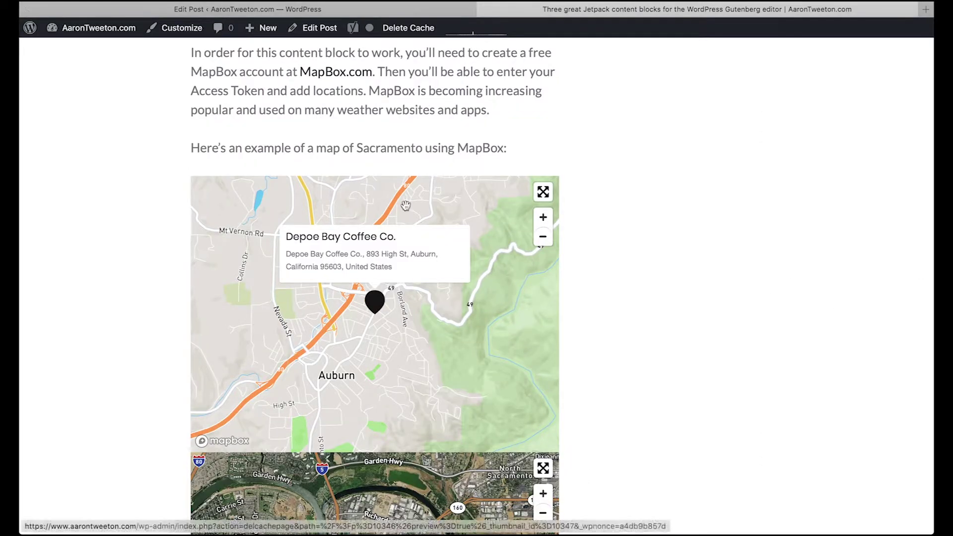
pyautogui.click(382, 12)
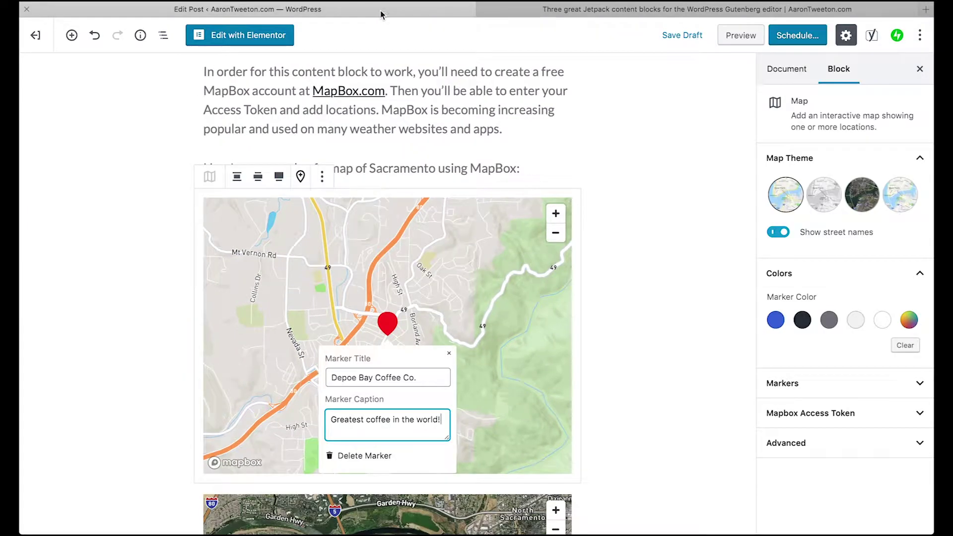
pyautogui.click(776, 320)
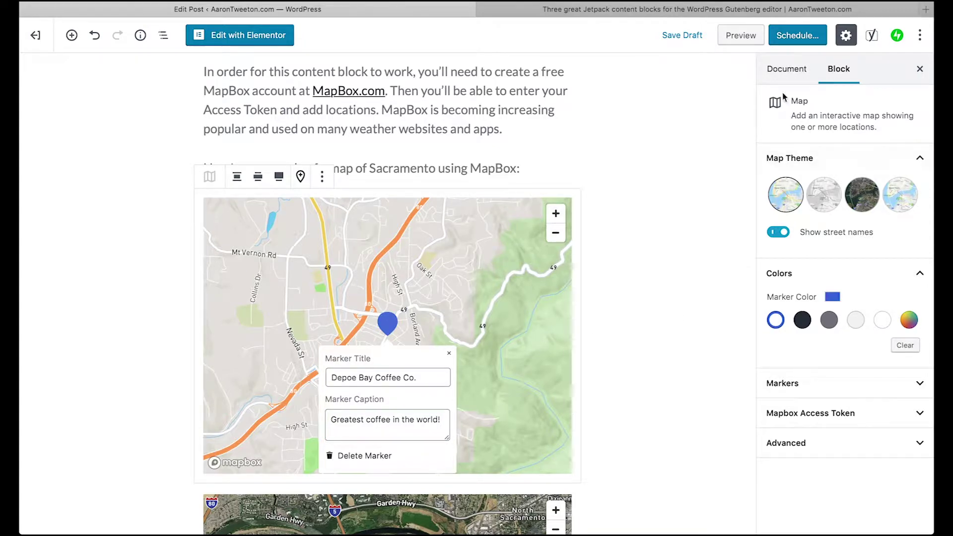
pyautogui.click(741, 35)
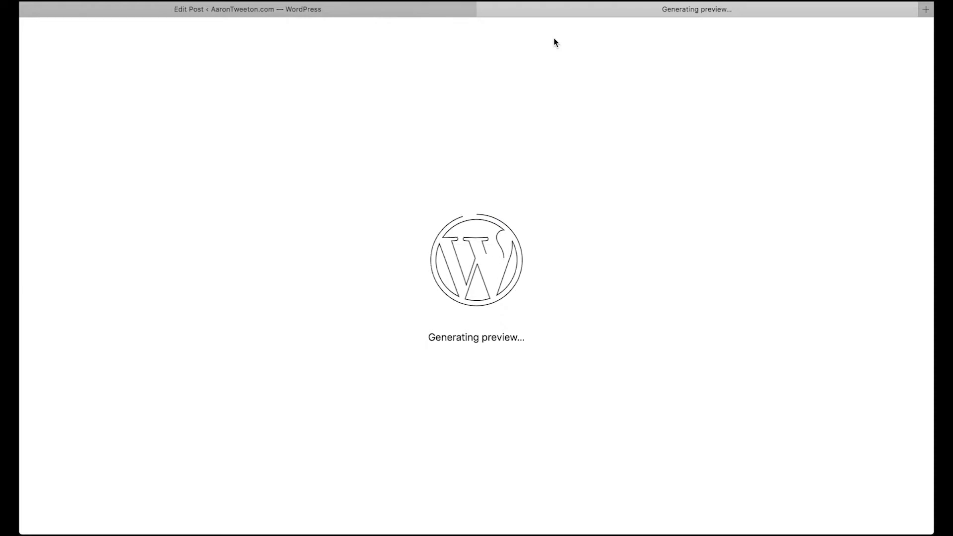
pyautogui.scroll(-3, 554, 154)
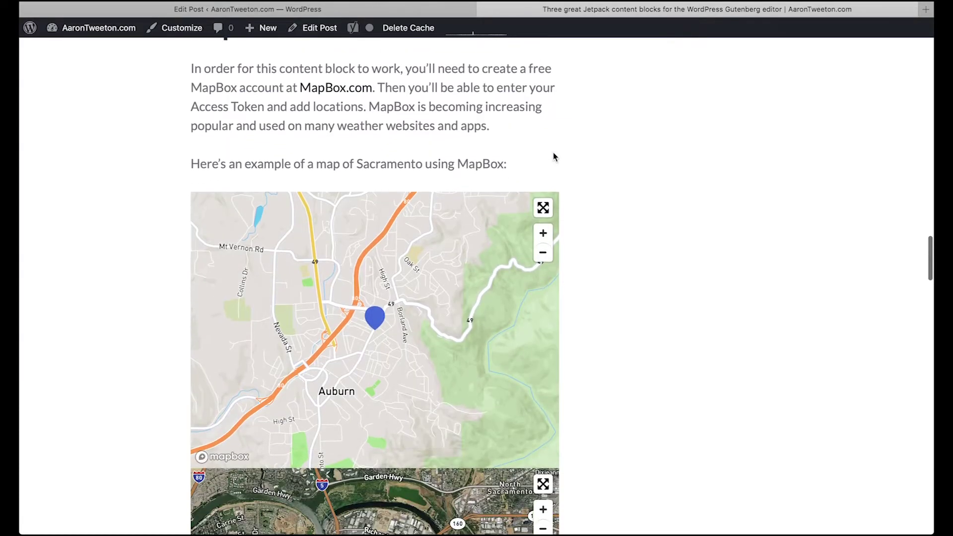
pyautogui.scroll(2, 555, 157)
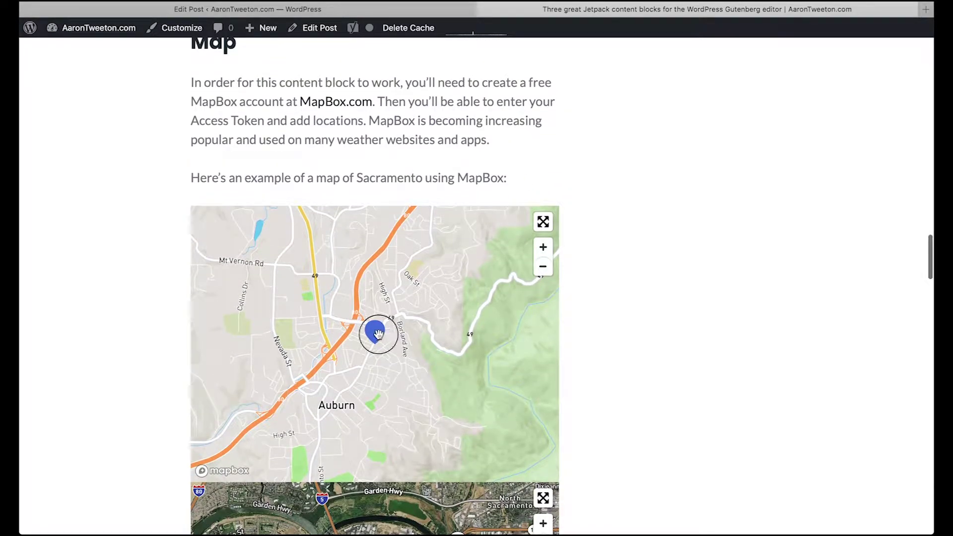
pyautogui.click(377, 332)
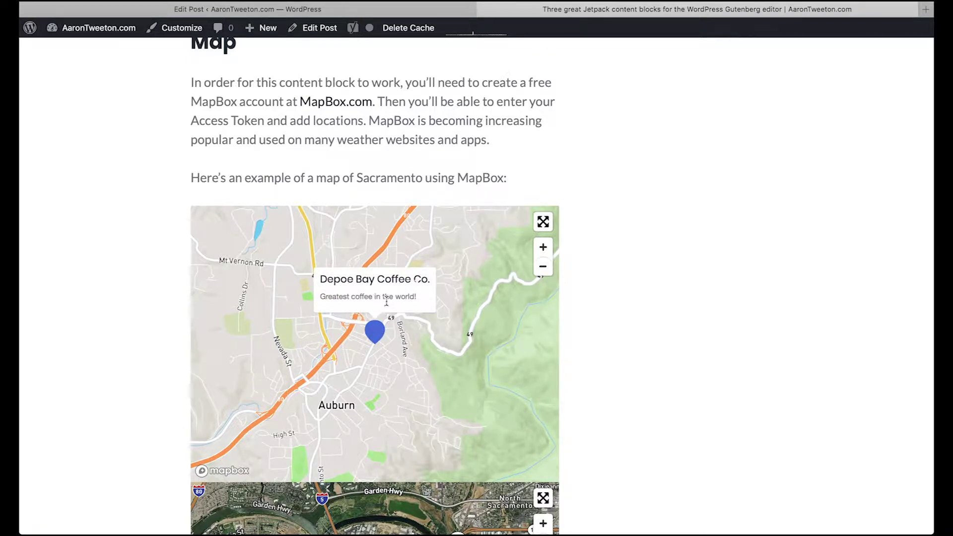
pyautogui.click(425, 280)
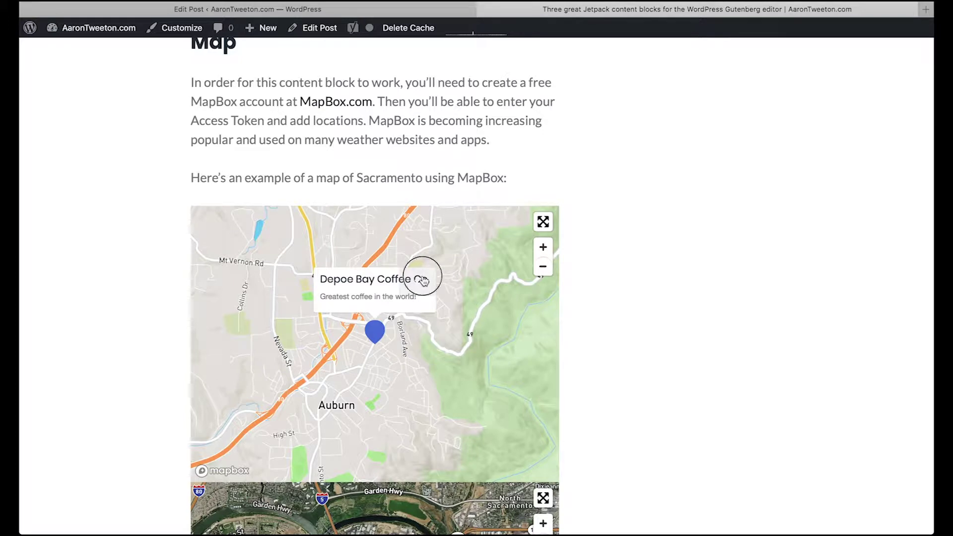
pyautogui.click(434, 5)
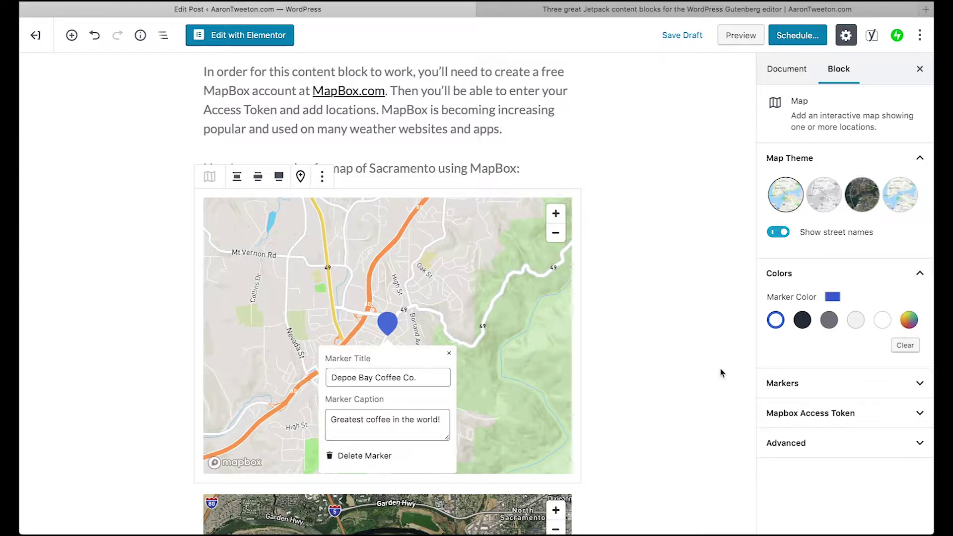
# Step: Try the grey, terrain and dark map themes, then settle on the default street-map theme
pyautogui.click(810, 382)
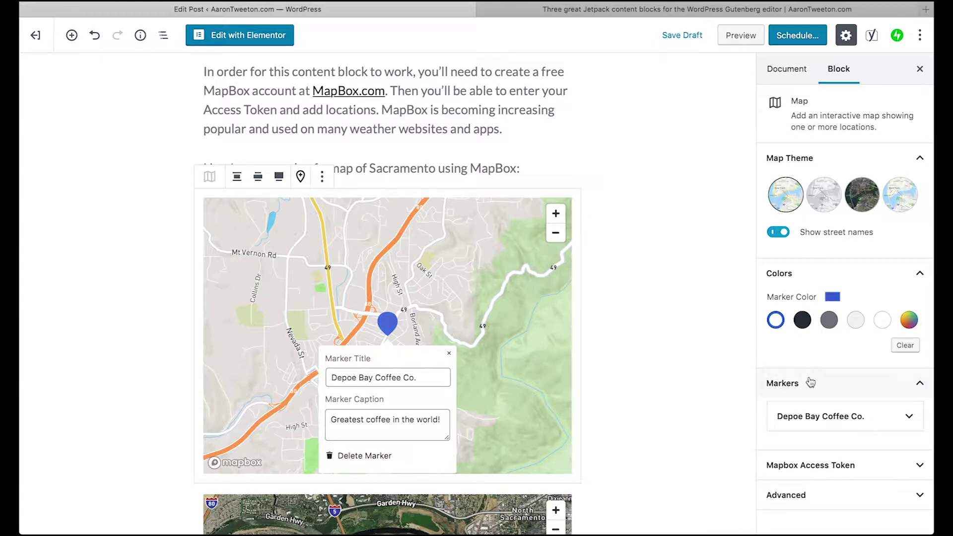
pyautogui.click(811, 382)
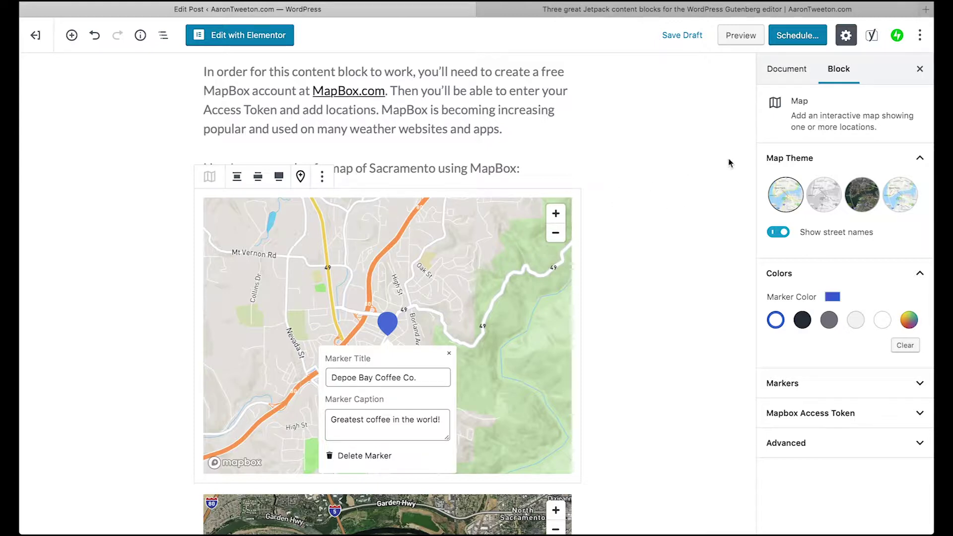
pyautogui.click(824, 201)
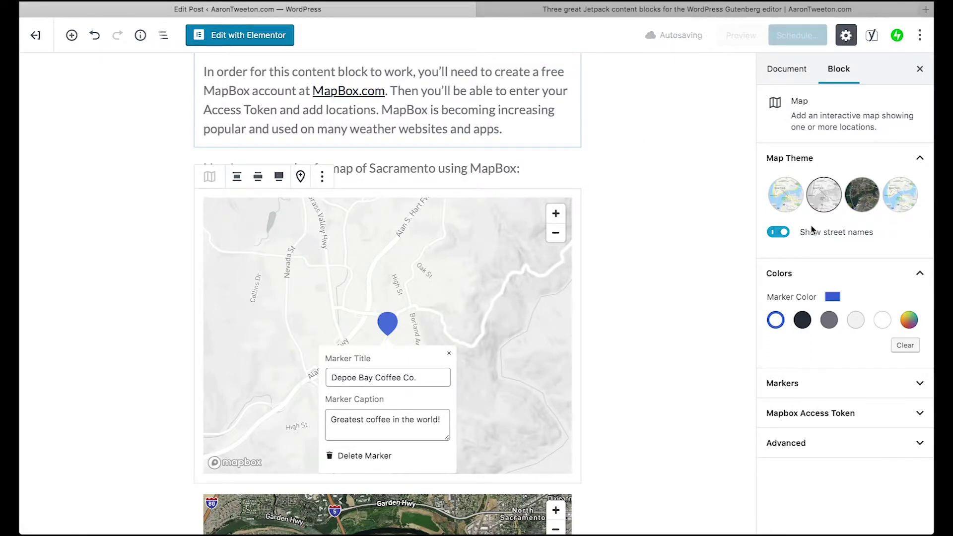
pyautogui.click(899, 198)
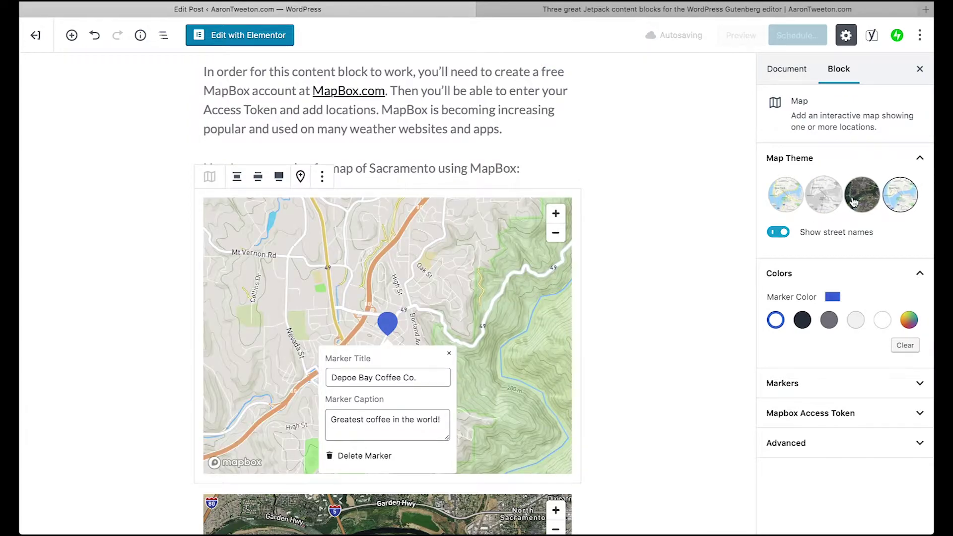
pyautogui.click(859, 196)
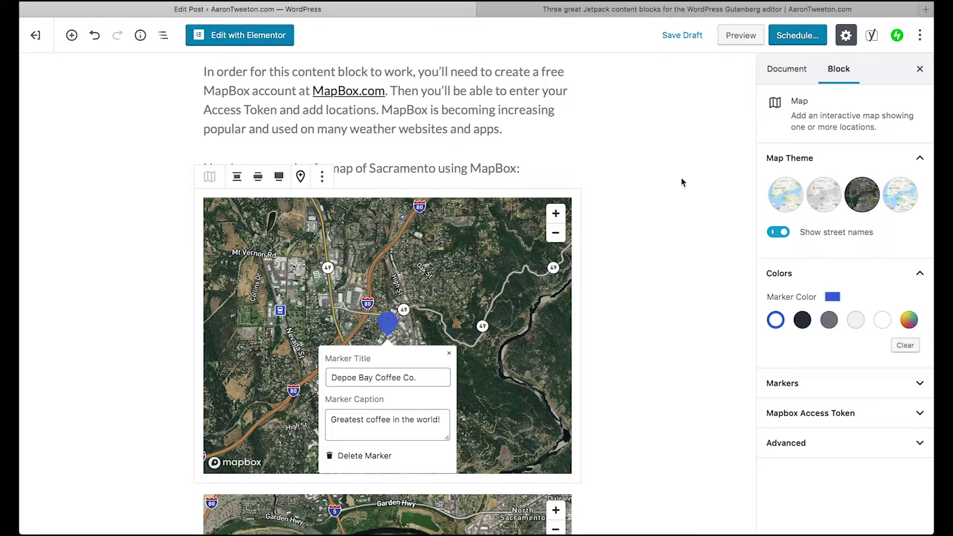
pyautogui.click(826, 201)
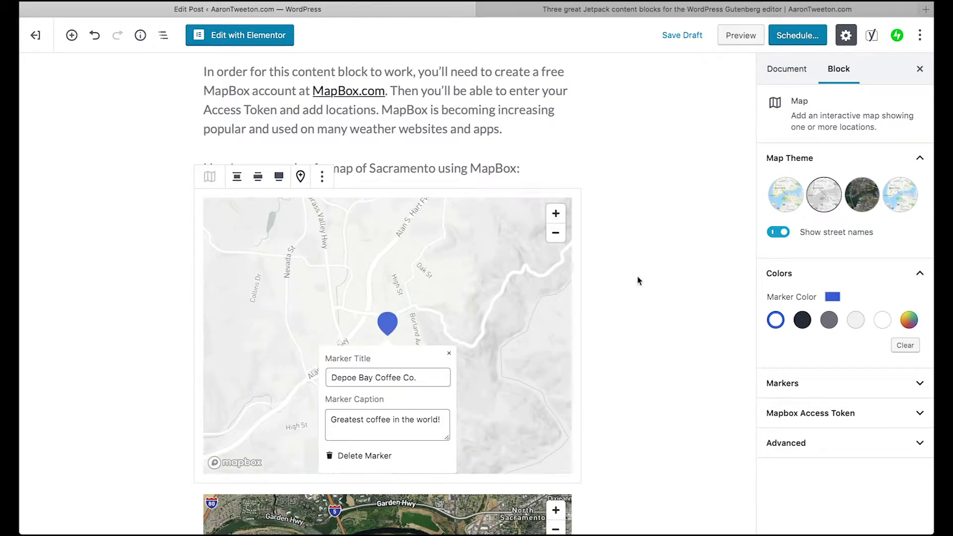
pyautogui.click(900, 197)
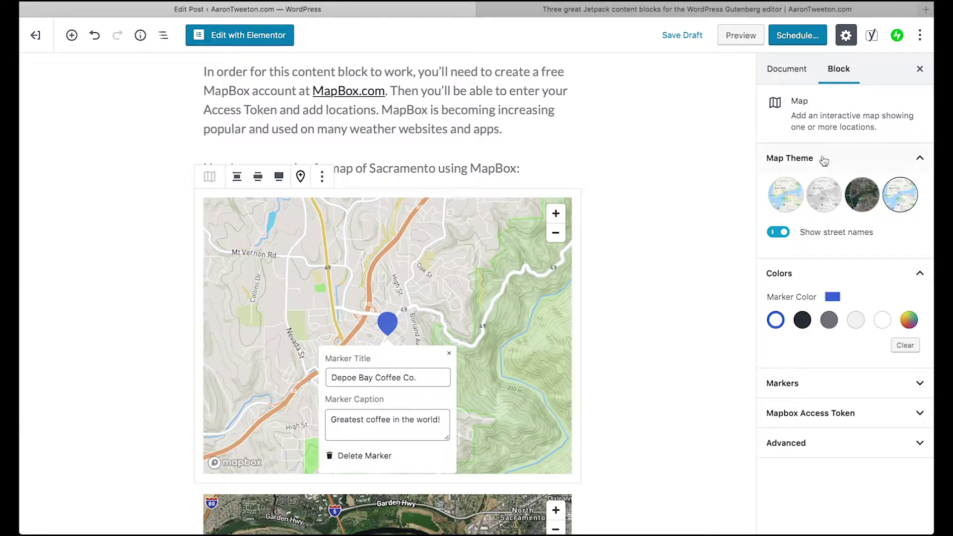
pyautogui.click(785, 195)
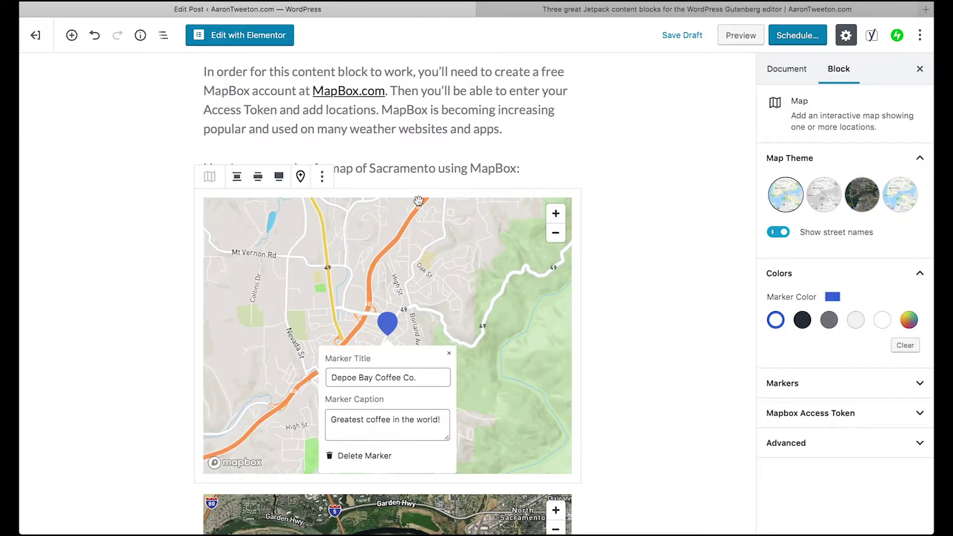
# Step: Add a second marker at the Auburn Journal
pyautogui.click(300, 177)
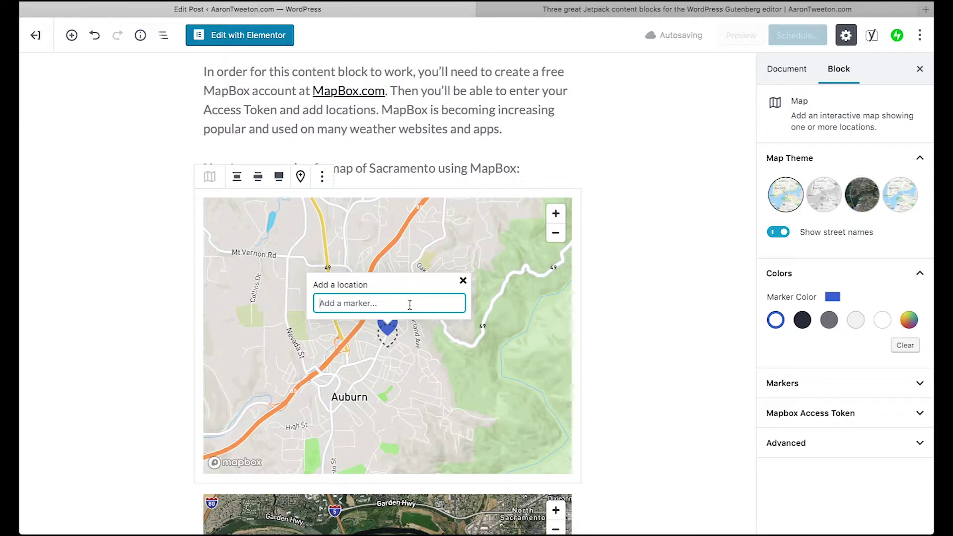
pyautogui.write('Aubu')
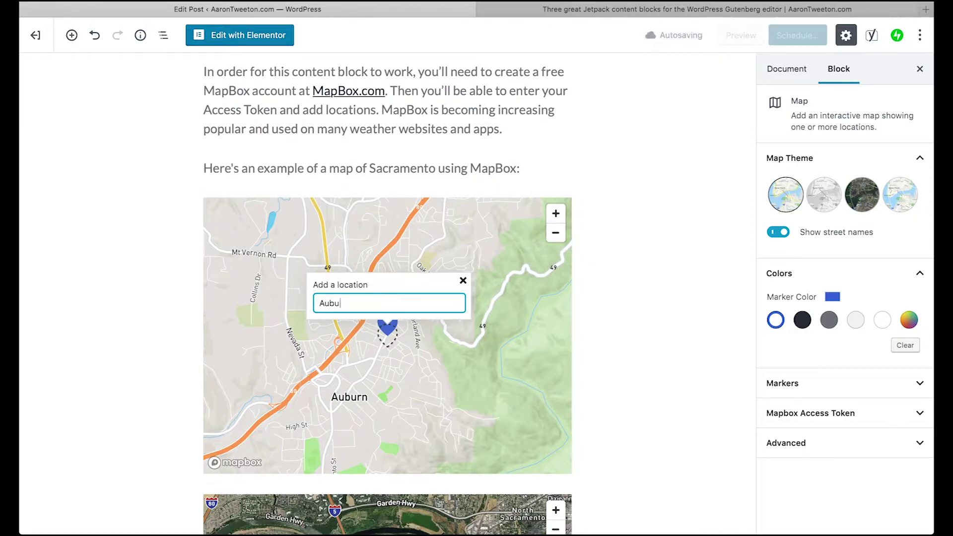
pyautogui.write('rn Journal')
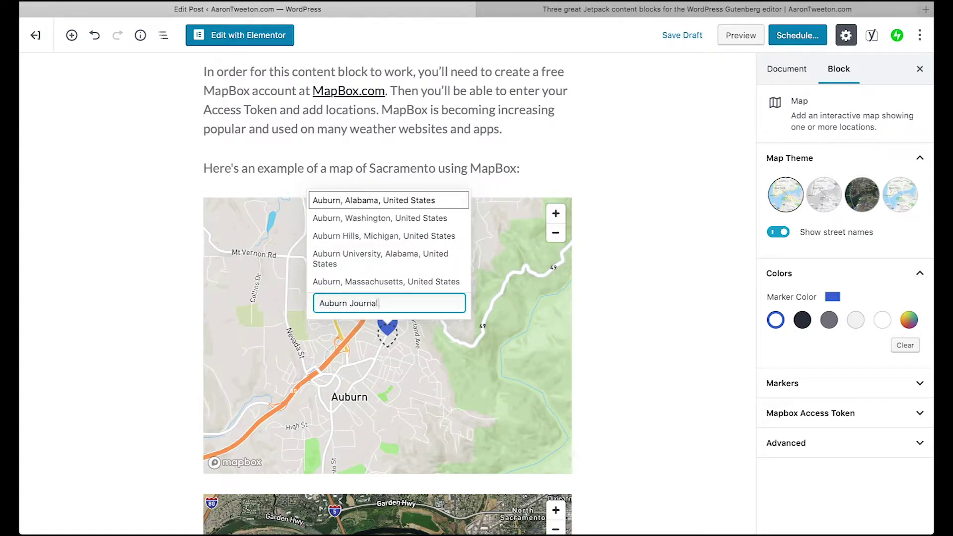
pyautogui.press('Return')
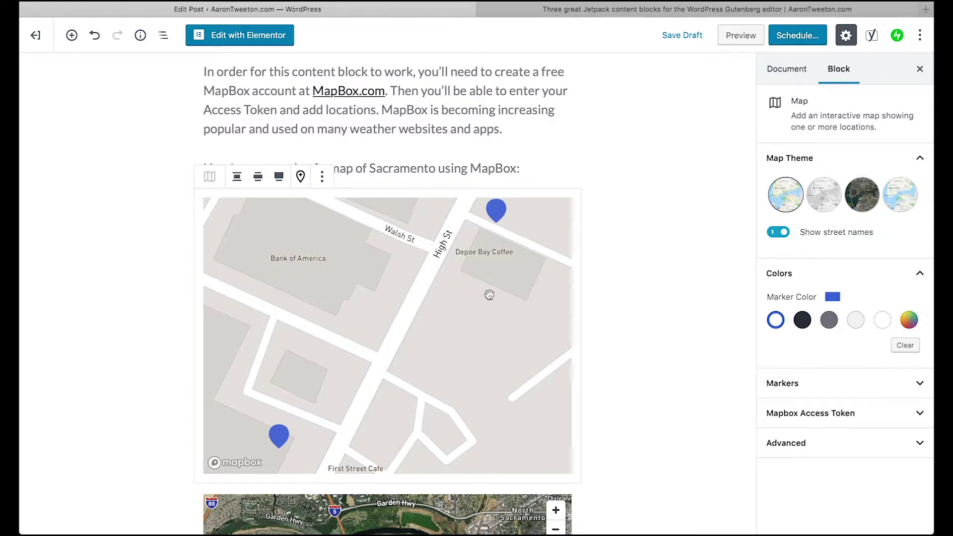
# Step: Zoom and pan the Auburn map so both blue markers are in view
pyautogui.scroll(1, 487, 298)
pyautogui.scroll(-3, 486, 298)
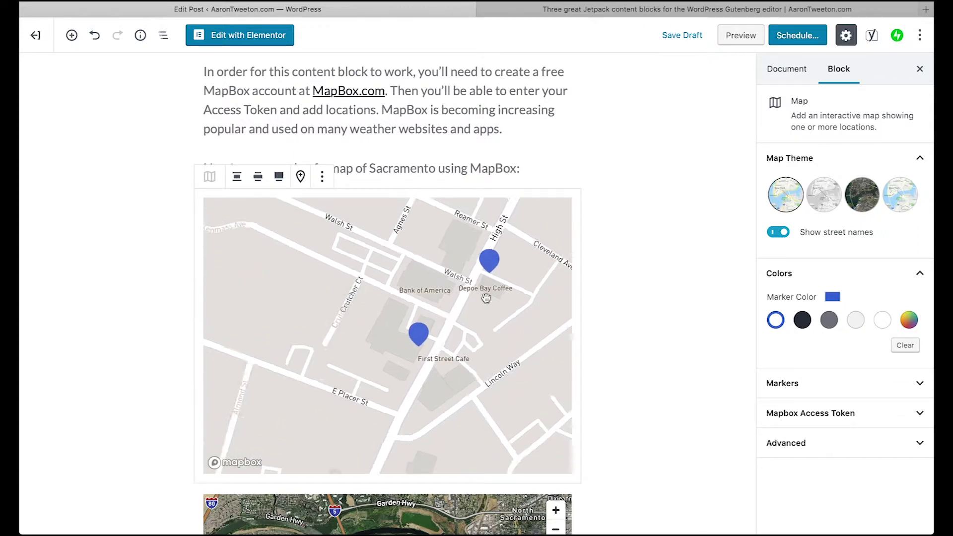
pyautogui.scroll(-2, 486, 298)
pyautogui.moveTo(460, 334); pyautogui.dragTo(523, 317)
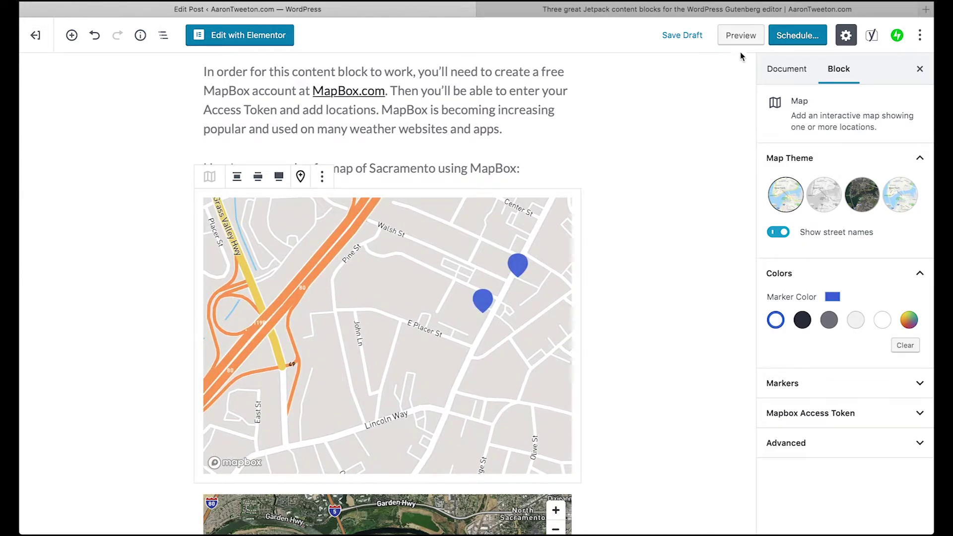
pyautogui.click(741, 36)
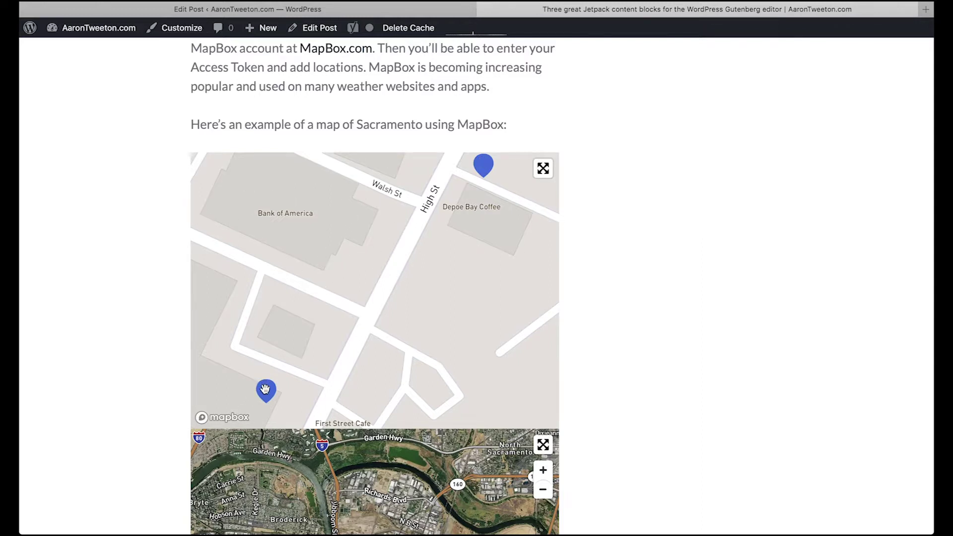
pyautogui.click(265, 390)
pyautogui.click(480, 169)
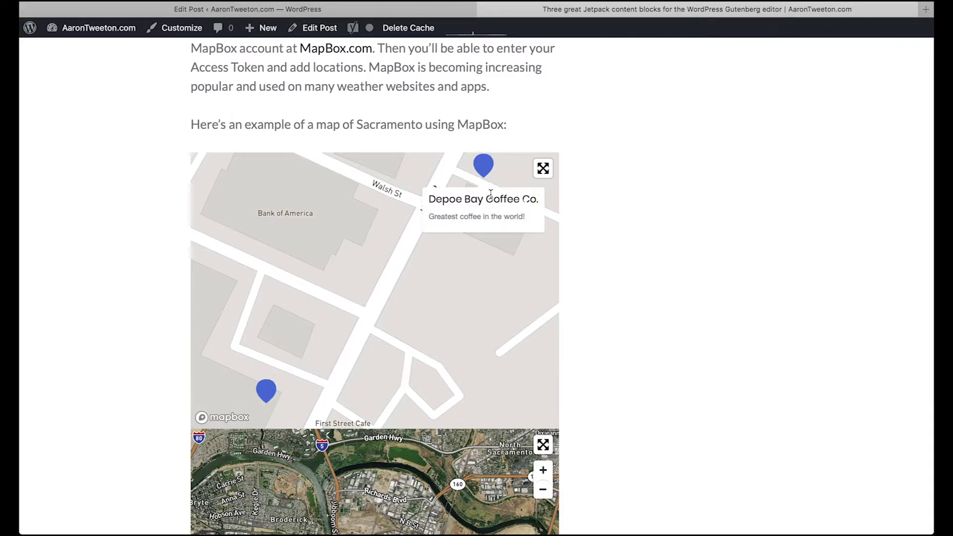
pyautogui.scroll(-5, 587, 315)
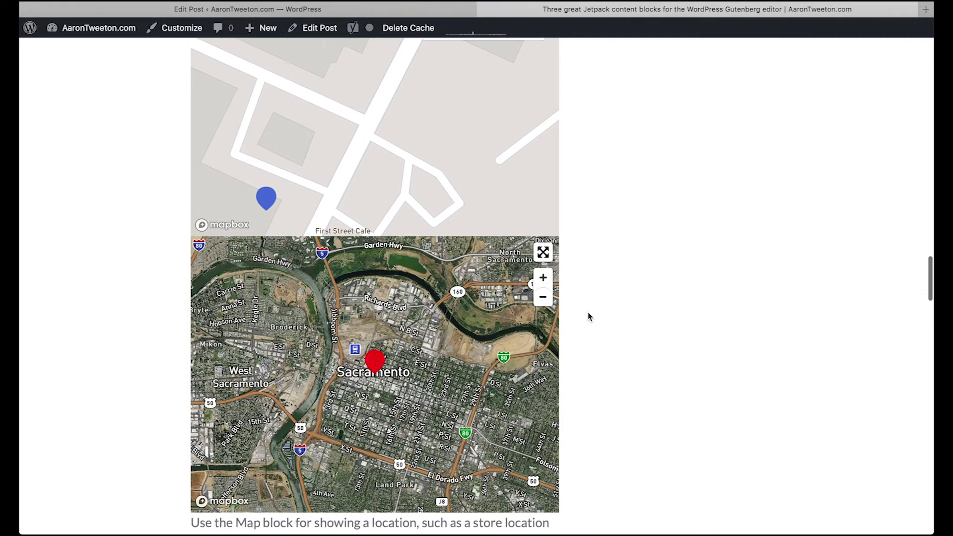
pyautogui.scroll(-1, 587, 316)
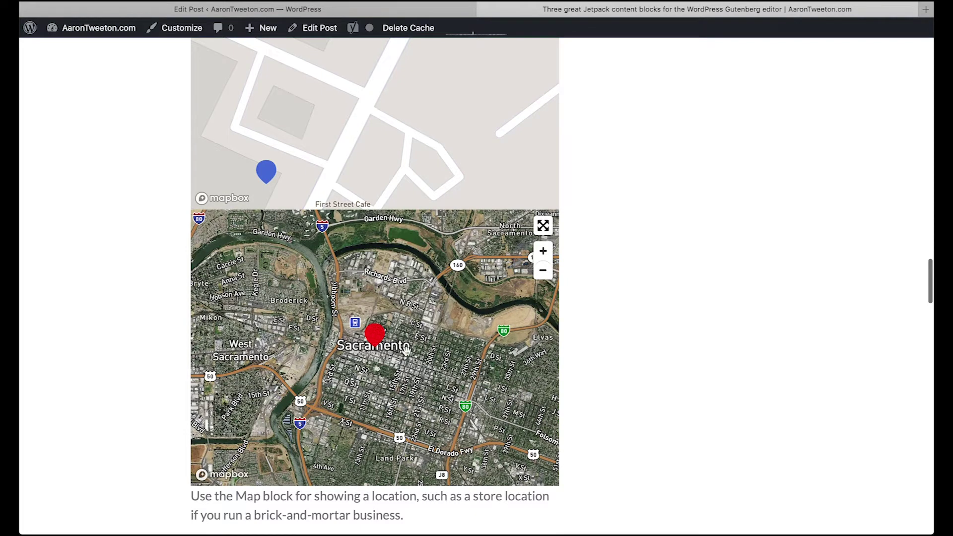
pyautogui.click(374, 336)
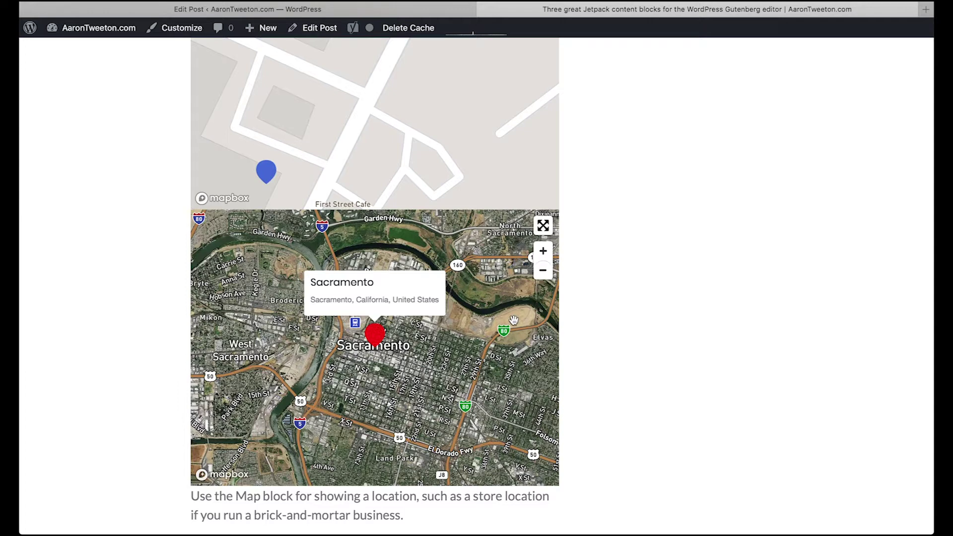
pyautogui.click(457, 11)
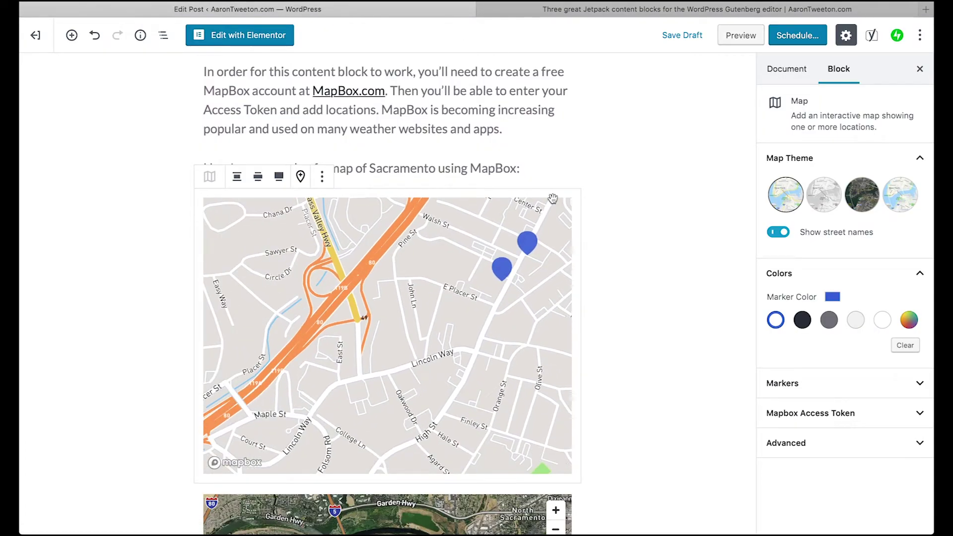
pyautogui.scroll(3, 603, 207)
pyautogui.scroll(-2, 604, 207)
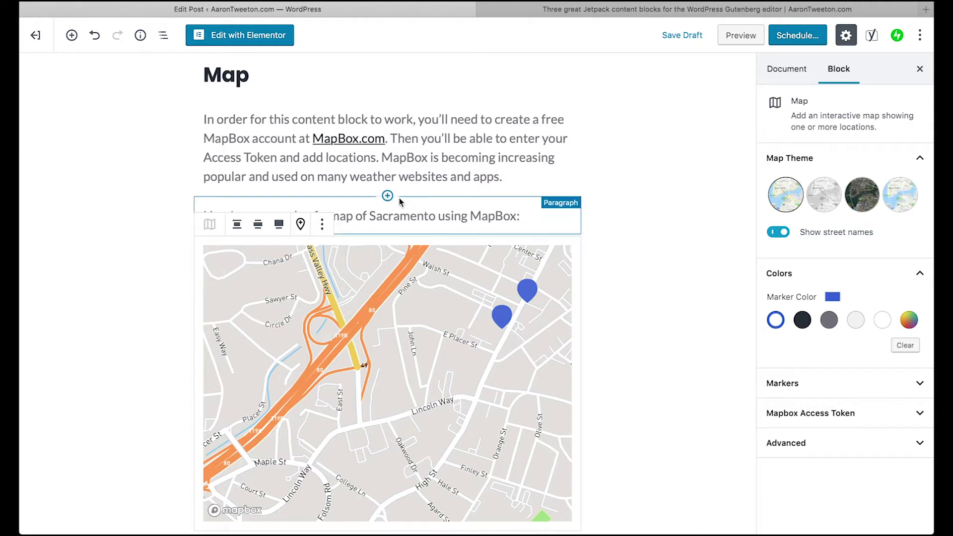
# Step: Browse the Jetpack blocks (Map, Form, GIF) in the inserter, then close it to show post settings
pyautogui.click(388, 196)
pyautogui.click(477, 278)
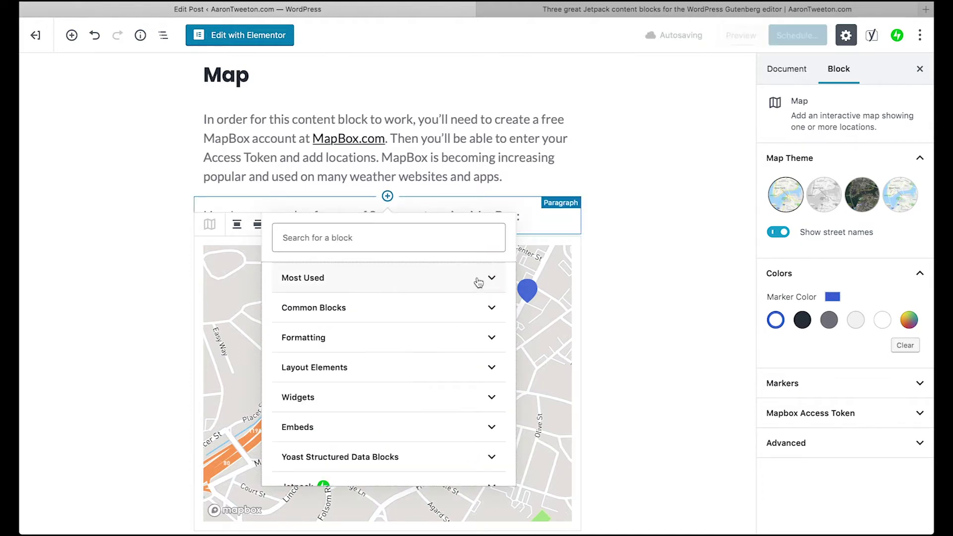
pyautogui.scroll(-1, 419, 346)
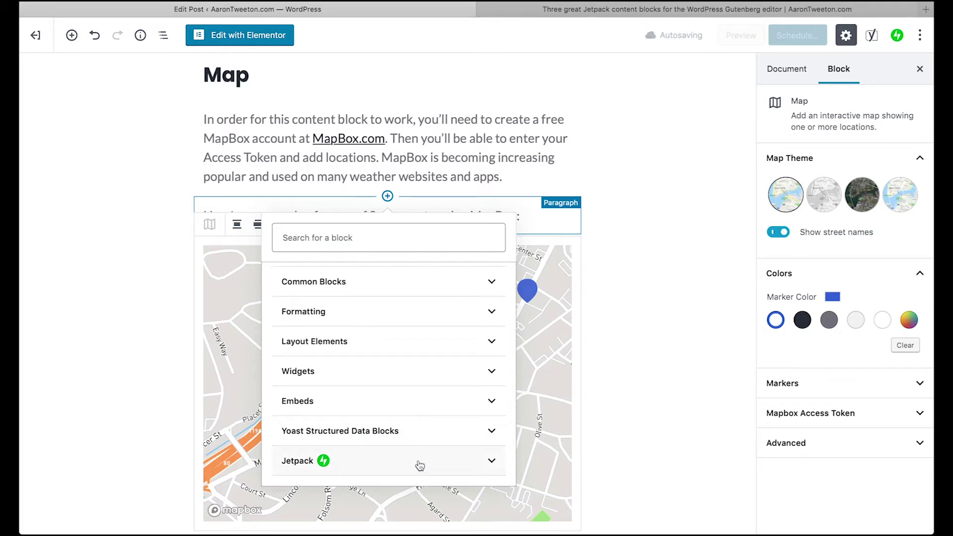
pyautogui.click(420, 465)
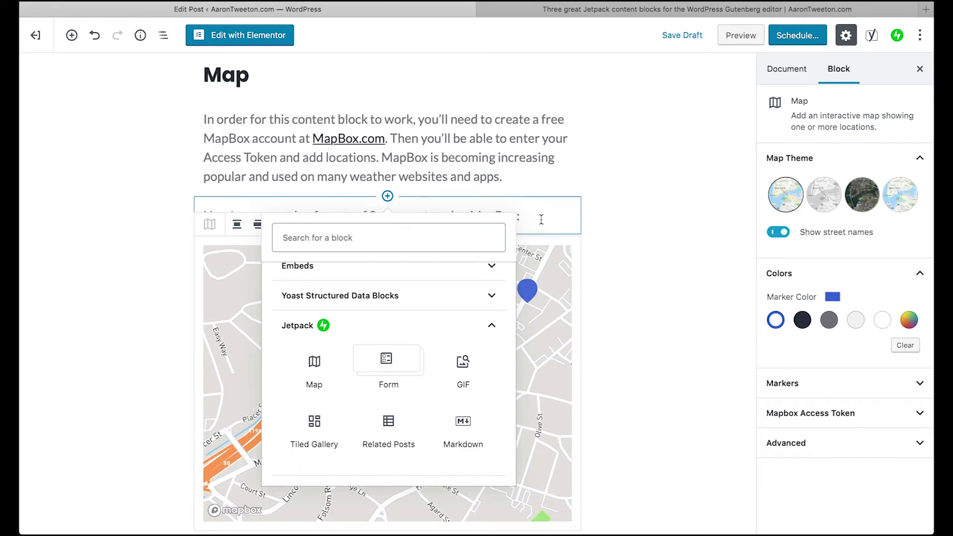
pyautogui.click(653, 242)
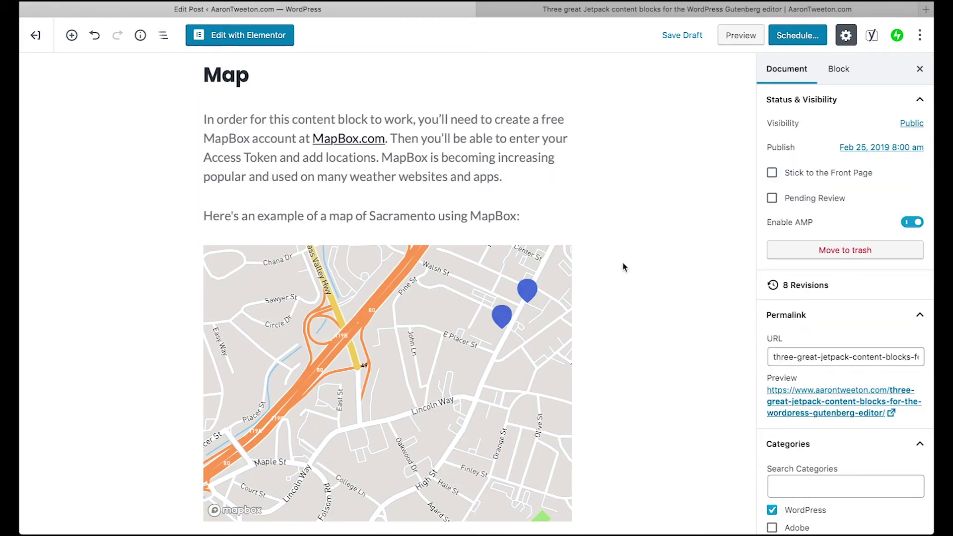